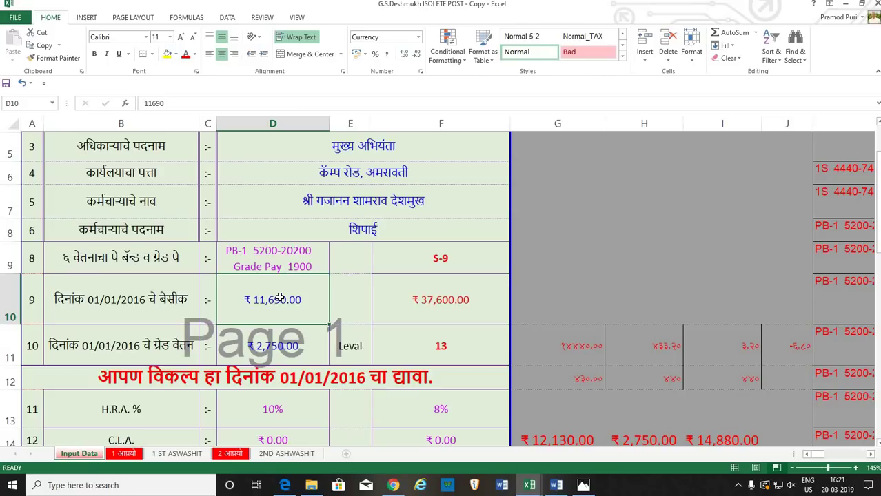
# - Set the 01/01/2016 basic pay in D10 to 8220 and the grade pay in D11 to 2100
pyautogui.press('Up')
pyautogui.press('Down')
pyautogui.press('Down')
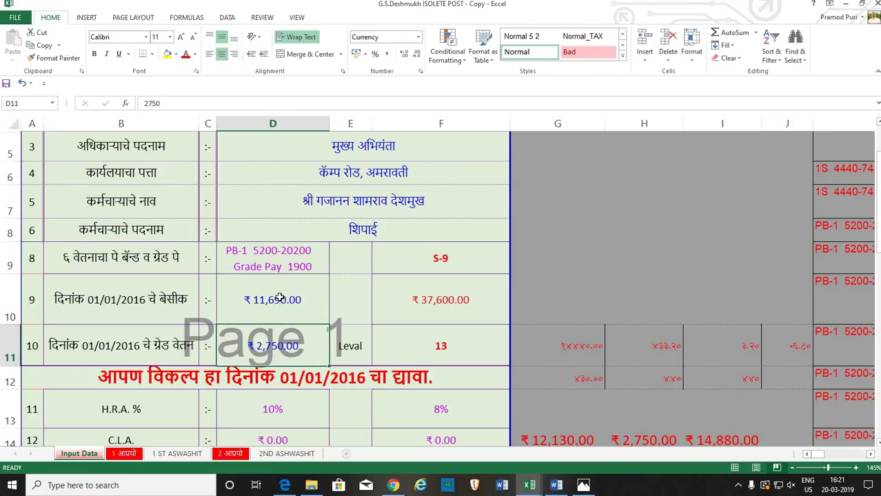
pyautogui.press('Up')
pyautogui.write('8')
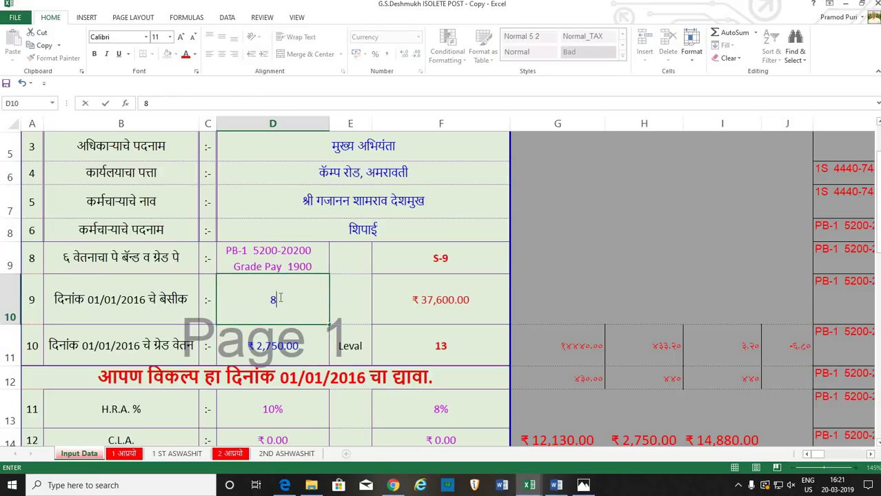
pyautogui.write('220')
pyautogui.press('Return')
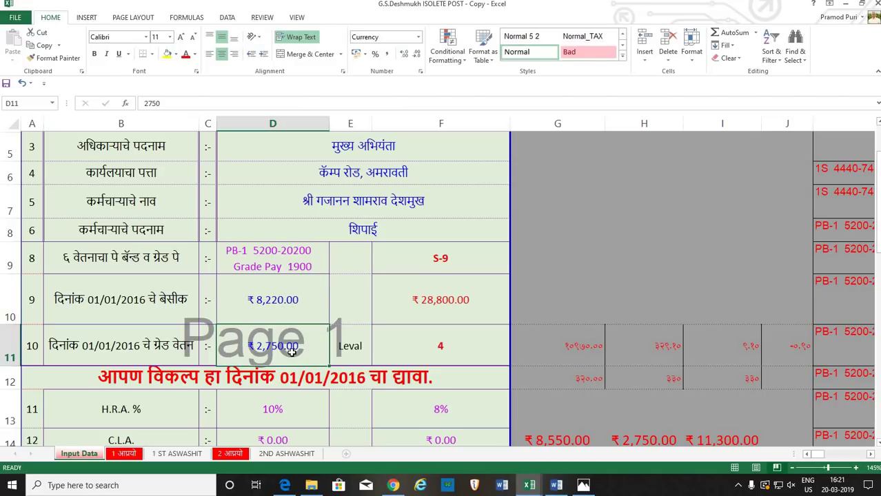
pyautogui.write('2100')
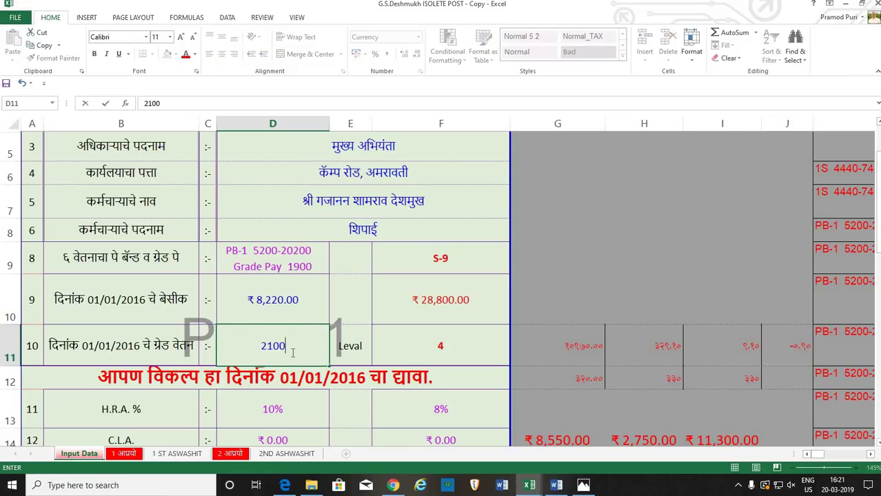
pyautogui.click(347, 347)
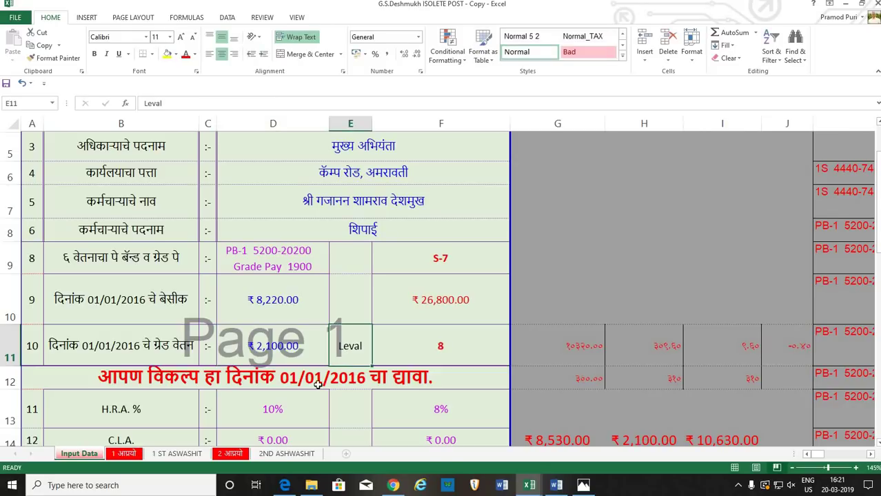
# - Switch to the government resolution PDF in Edge and review the grade pay and basic pay in rows 1 to 4 of example 2
pyautogui.click(285, 485)
pyautogui.scroll(-2, 695, 359)
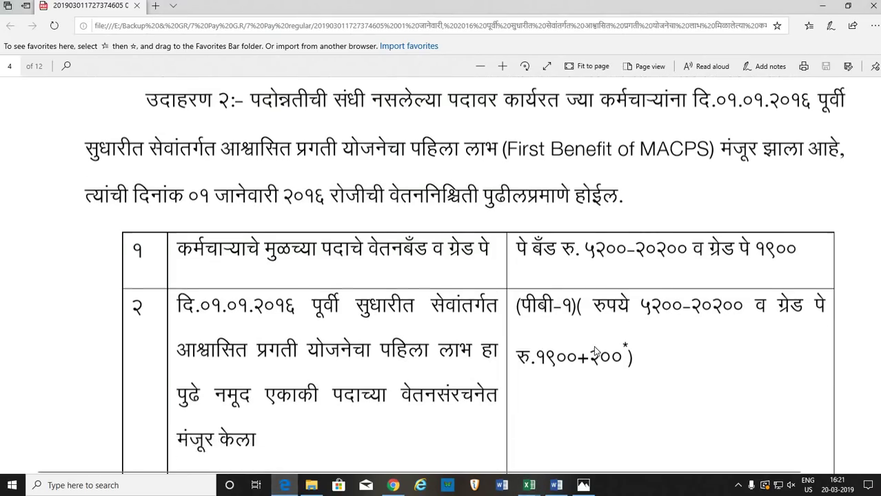
pyautogui.moveTo(536, 275); pyautogui.dragTo(611, 278)
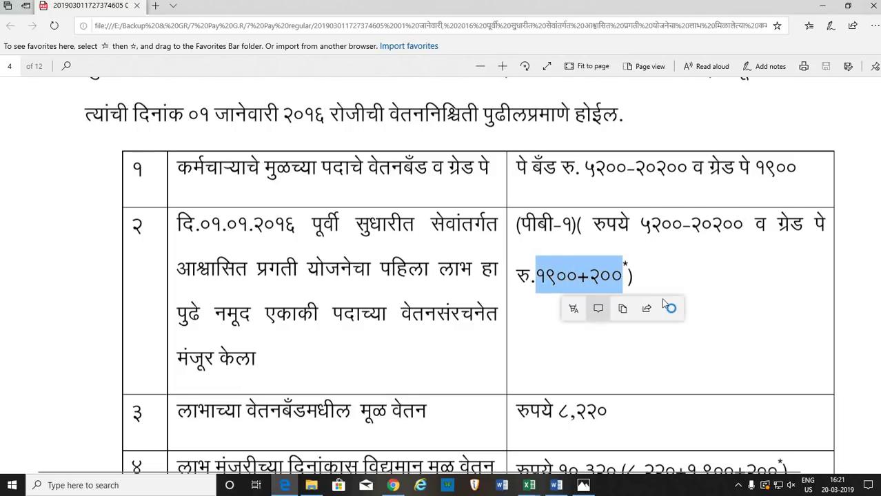
pyautogui.click(633, 358)
pyautogui.scroll(-1, 371, 352)
pyautogui.scroll(-1, 372, 353)
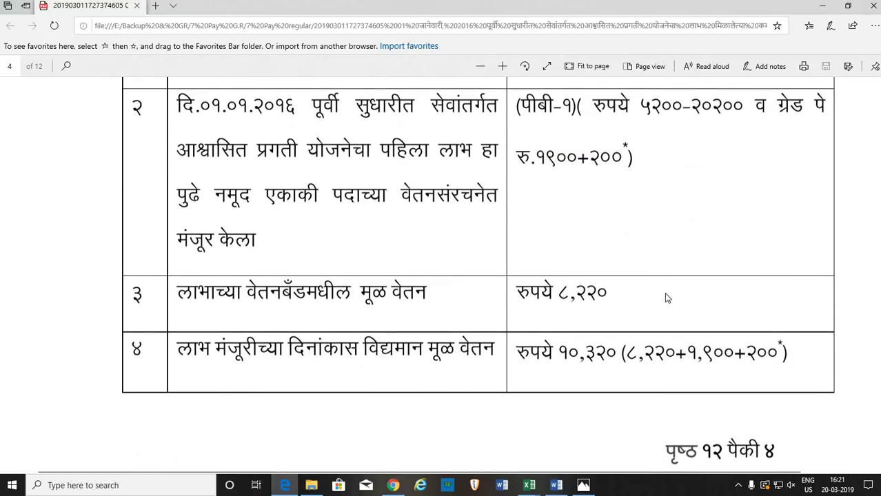
pyautogui.scroll(-2, 613, 304)
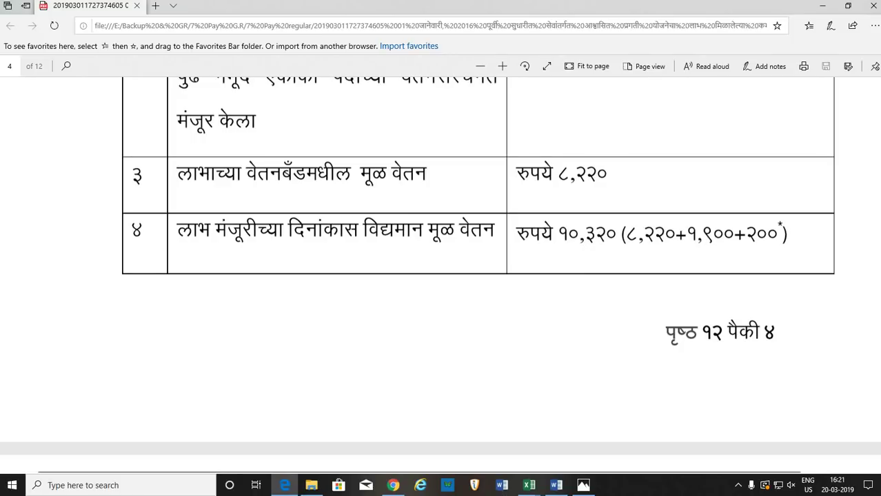
# - Switch back to the Excel pay fixation workbook and open the 1 आप्रयो sheet at item 4 of the statement
pyautogui.moveTo(529, 485)
pyautogui.click(569, 422)
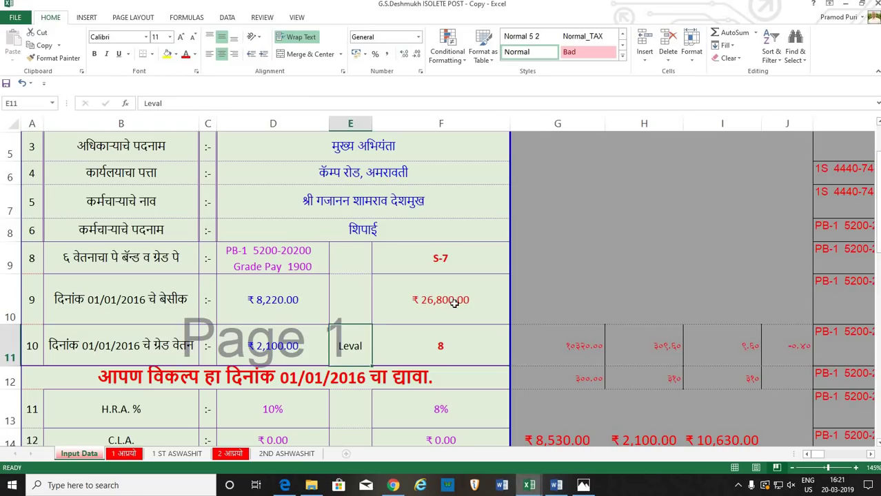
pyautogui.scroll(-1, 307, 352)
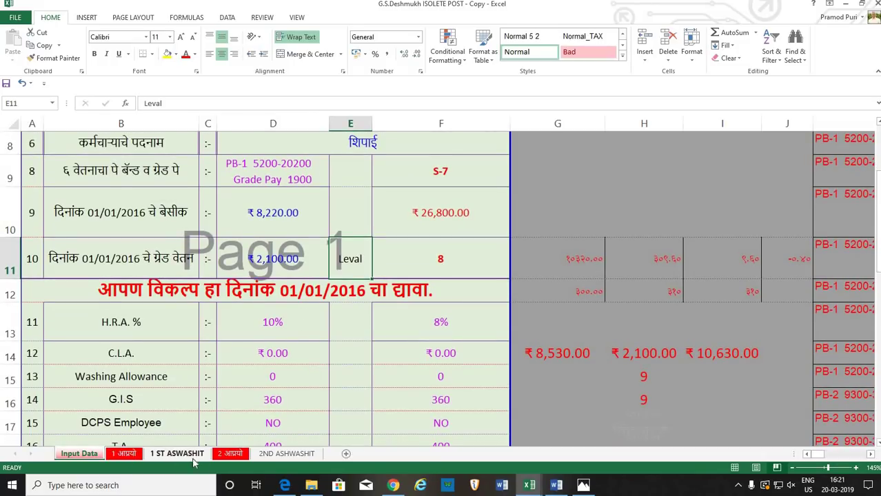
pyautogui.click(130, 455)
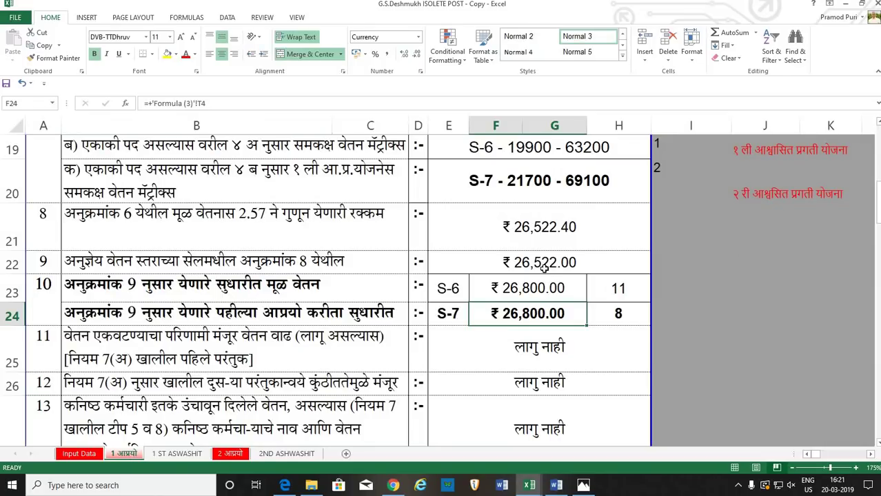
pyautogui.scroll(6, 544, 269)
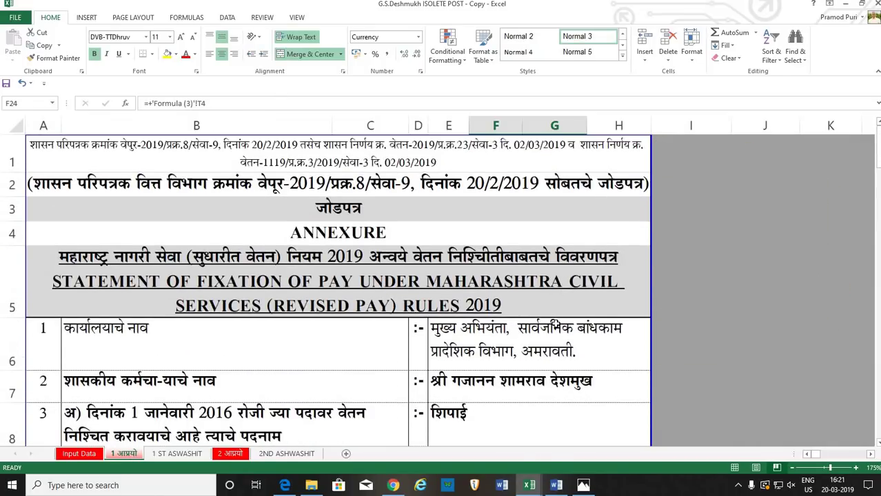
pyautogui.scroll(-2, 555, 325)
# - In the item 4(ब) grade pay cell E11, replace the 100+100 additions after 1900 with a single 200
pyautogui.click(507, 309)
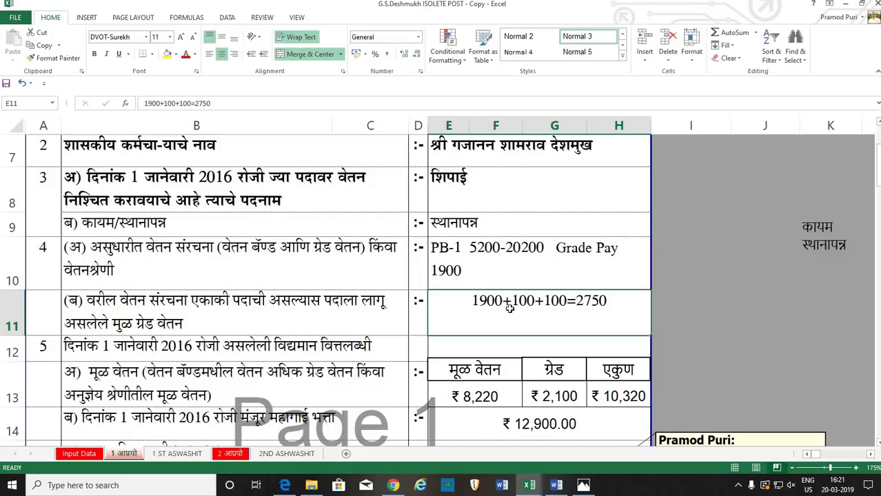
pyautogui.doubleClick(529, 303)
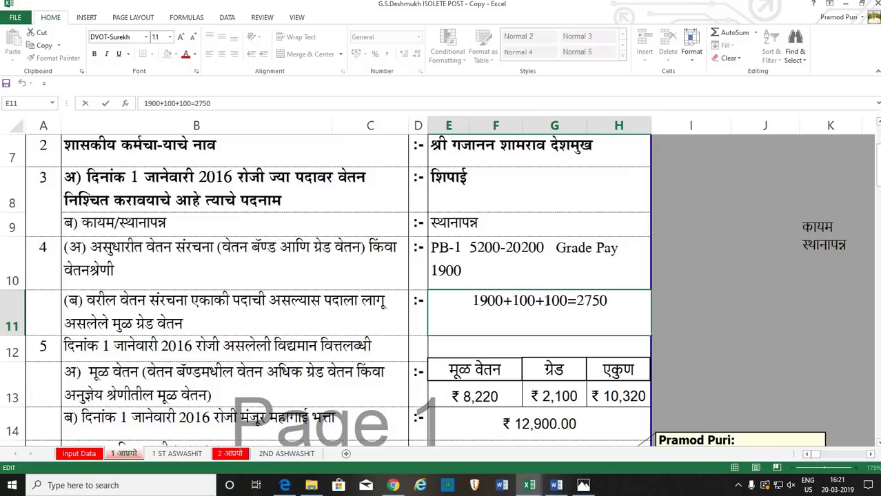
pyautogui.hotkey('shift', 'Right')
pyautogui.hotkey('shift', 'Right')
pyautogui.hotkey('shift', 'Right')
pyautogui.hotkey('shift', 'Right')
pyautogui.hotkey('shift', 'Right')
pyautogui.hotkey('shift', 'Right')
pyautogui.hotkey('shift', 'Right')
pyautogui.write('2')
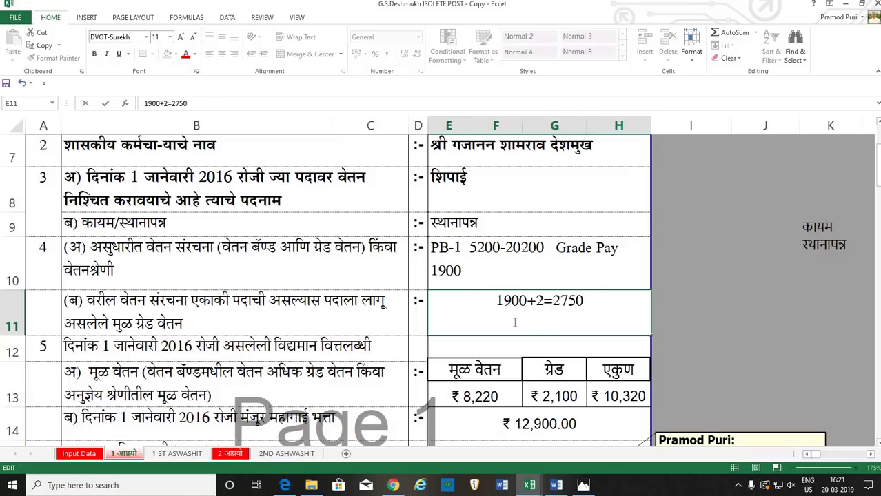
pyautogui.write('00')
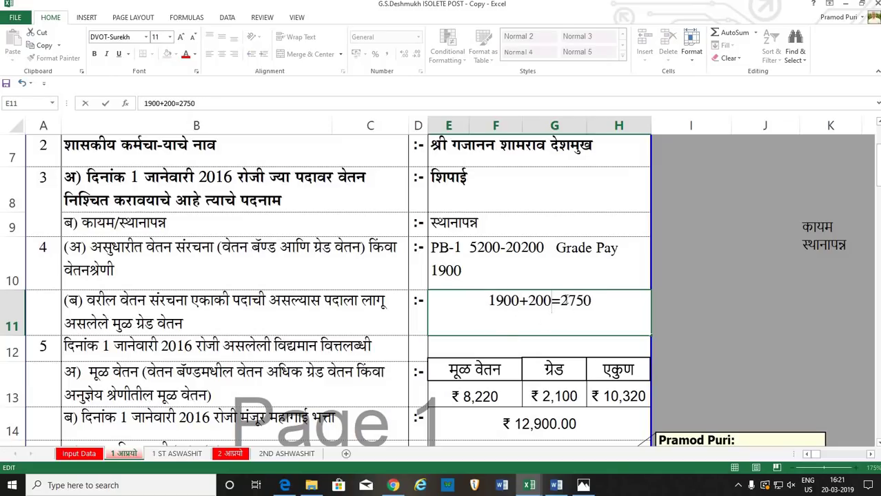
# - Correct the result in E11 so the grade pay line reads 1900+200=2100, and check the pay figures in items 5 to 9
pyautogui.moveTo(568, 300); pyautogui.dragTo(575, 301)
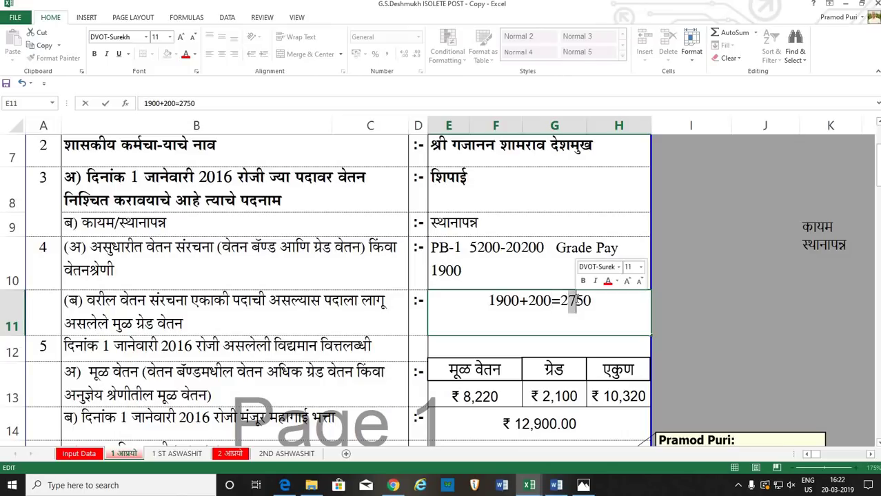
pyautogui.write('10')
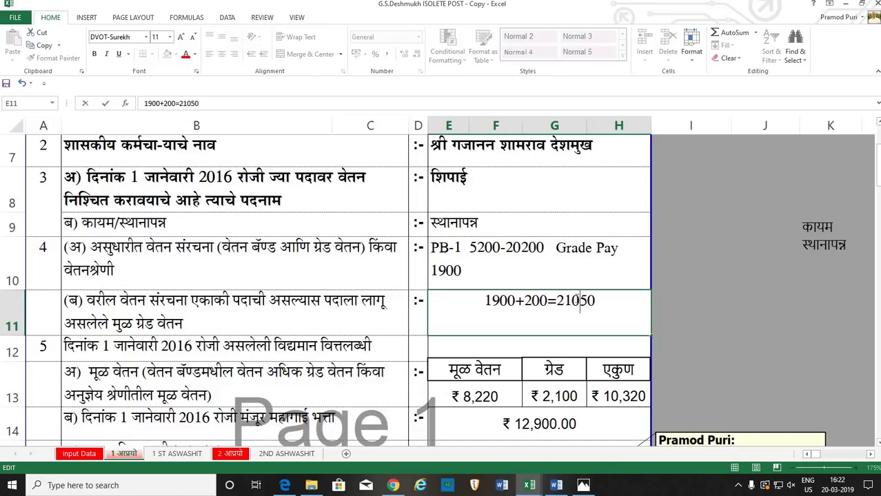
pyautogui.press('Delete')
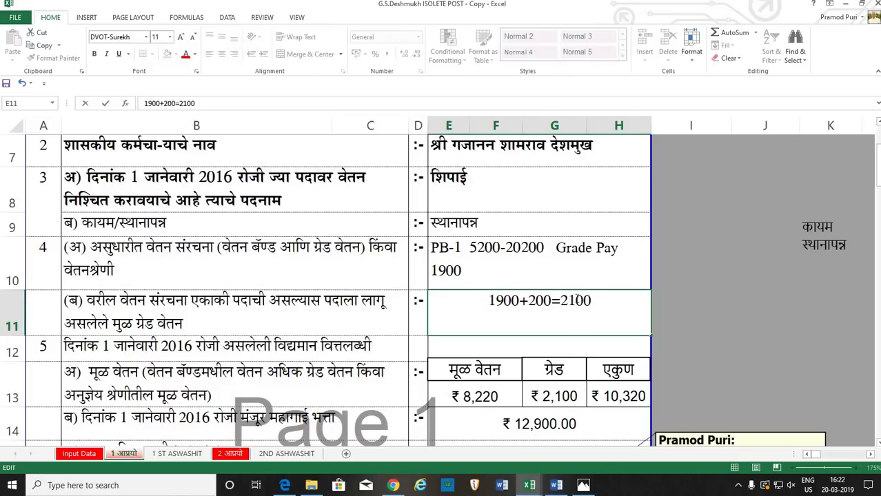
pyautogui.click(585, 372)
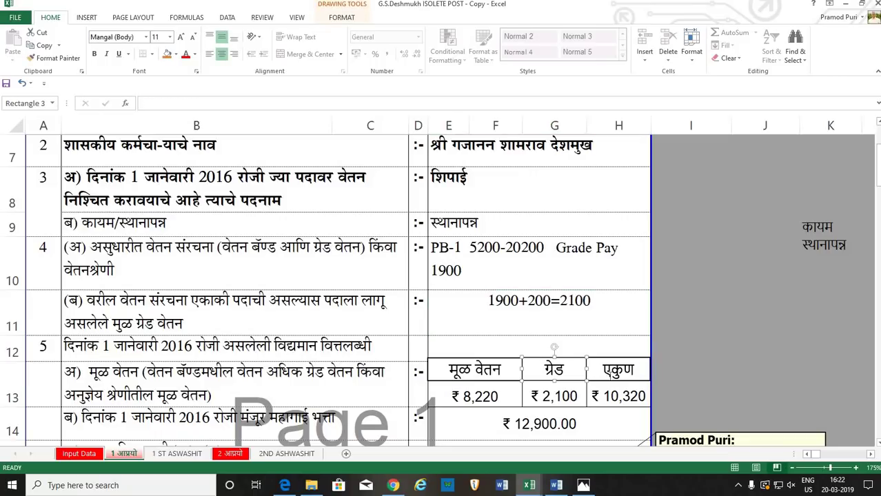
pyautogui.click(606, 370)
pyautogui.click(625, 394)
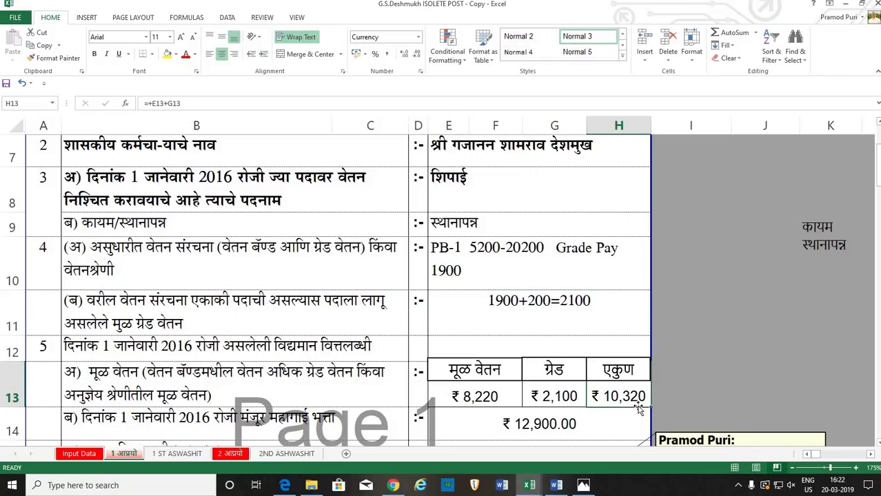
pyautogui.scroll(-2, 554, 341)
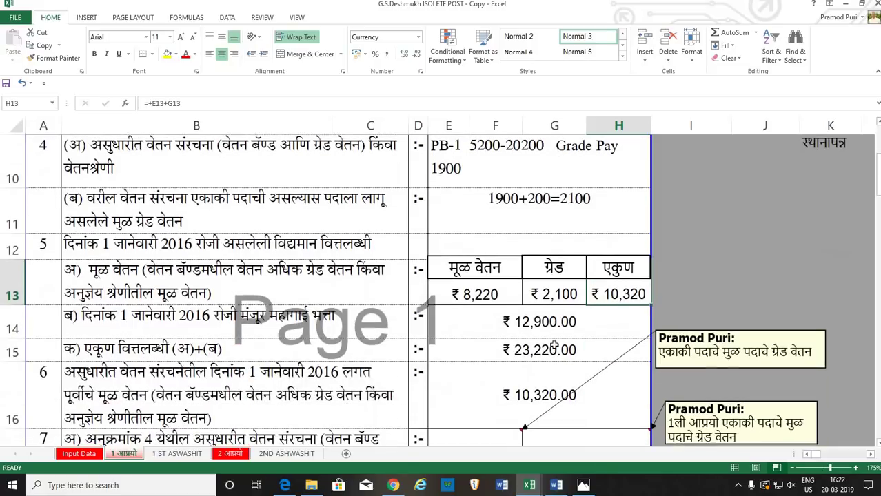
pyautogui.scroll(-3, 553, 341)
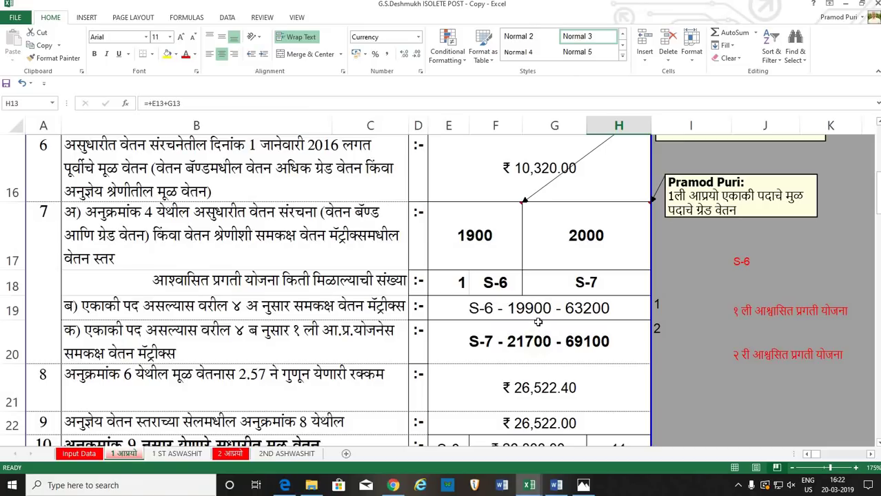
pyautogui.scroll(3, 539, 321)
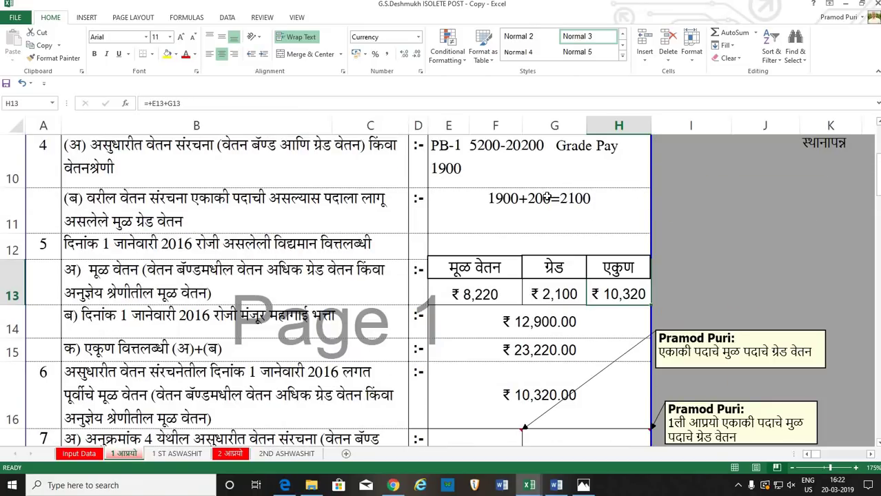
# - Open E11 for editing, switch to the resolution PDF in Edge and check the additional amount in row 5 of example 2
pyautogui.doubleClick(546, 197)
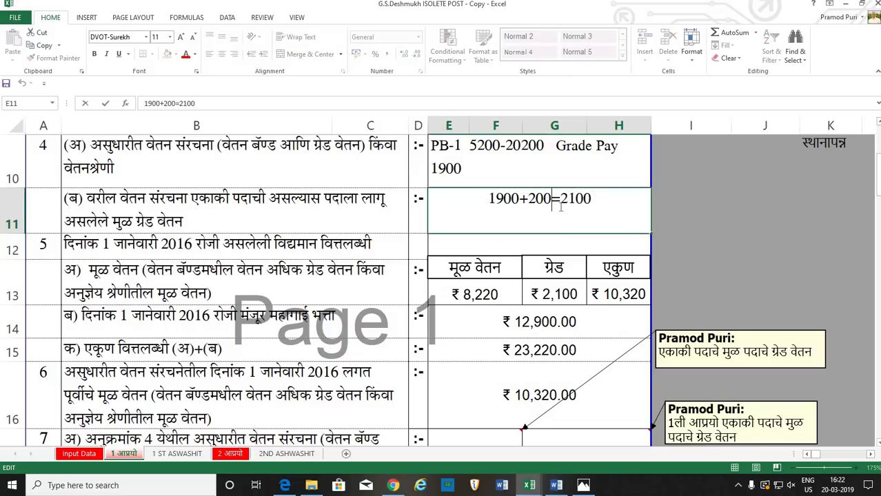
pyautogui.click(285, 485)
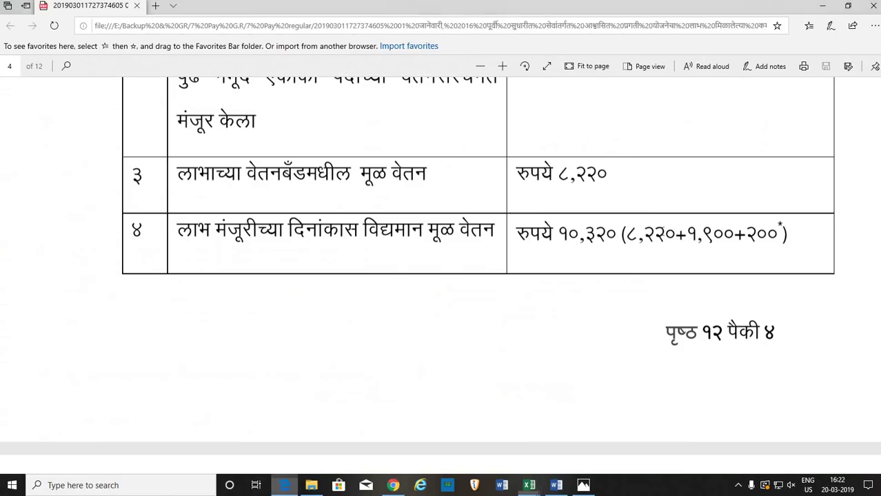
pyautogui.scroll(1, 627, 224)
pyautogui.scroll(-5, 628, 224)
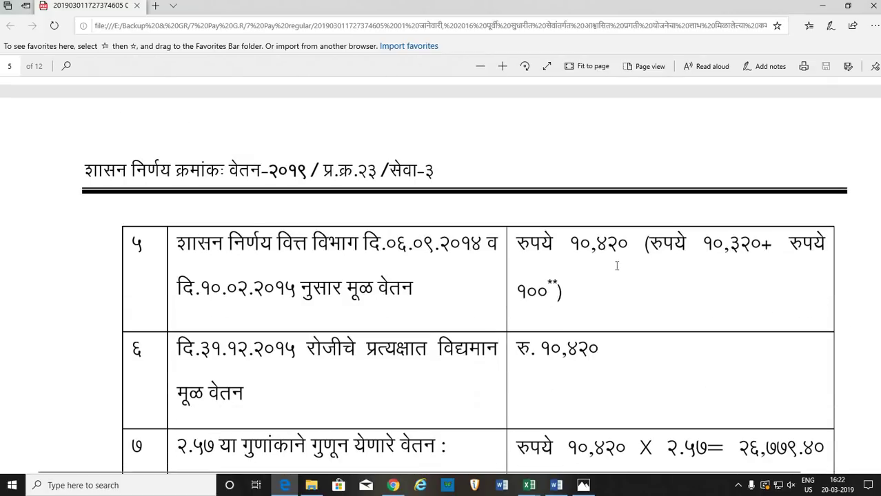
pyautogui.doubleClick(566, 297)
pyautogui.click(601, 292)
pyautogui.moveTo(528, 485)
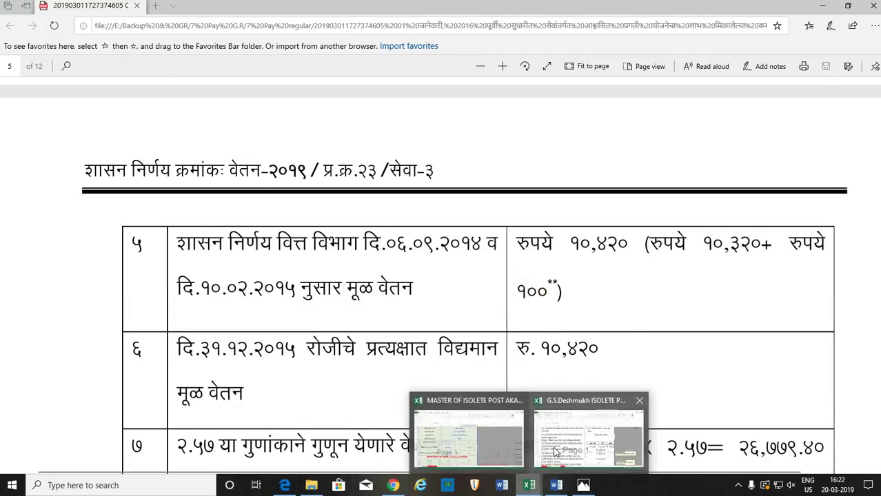
# - Back in the Excel workbook, extend the E11 grade pay line to read 1900+200+100=2200
pyautogui.click(545, 393)
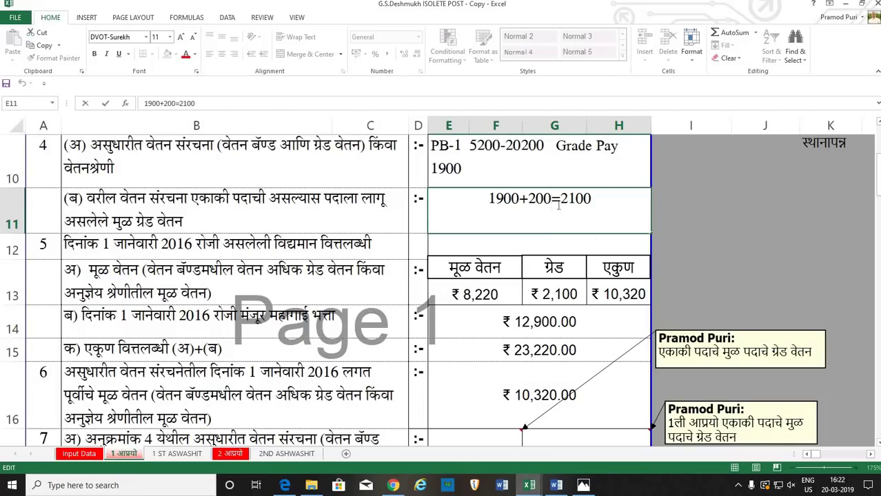
pyautogui.write('+100')
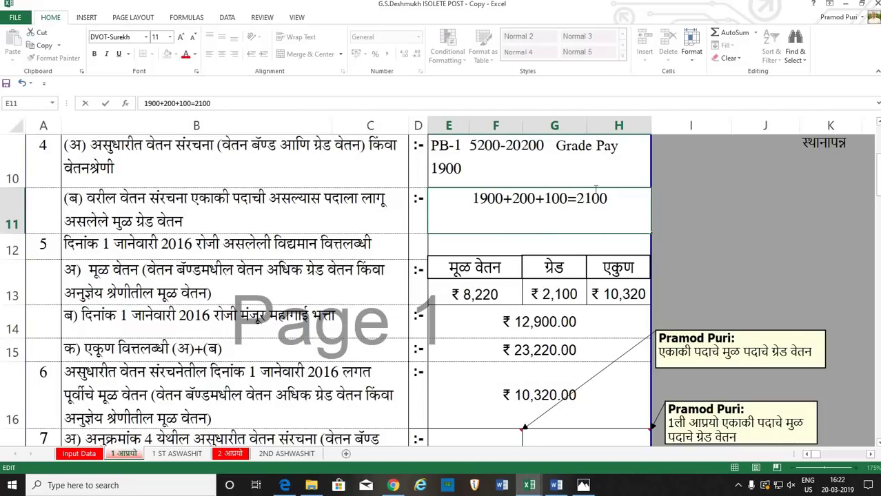
pyautogui.moveTo(586, 198); pyautogui.dragTo(591, 199)
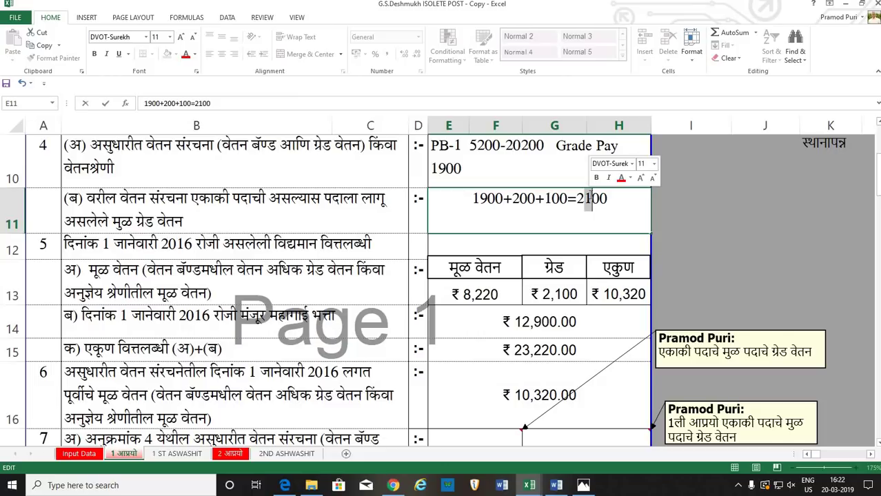
pyautogui.write('2')
pyautogui.click(572, 310)
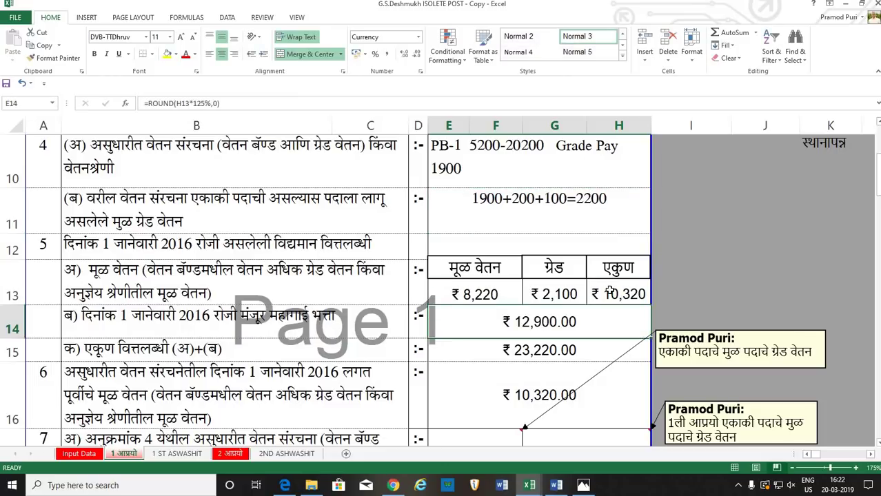
# - On the Input Data sheet, set the 01/01/2016 grade pay in D11 to 2200
pyautogui.click(609, 289)
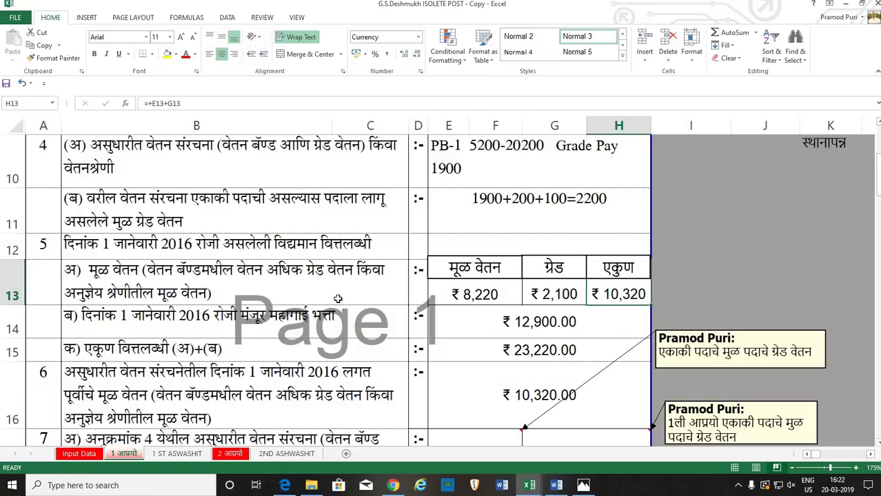
pyautogui.click(88, 453)
pyautogui.click(281, 264)
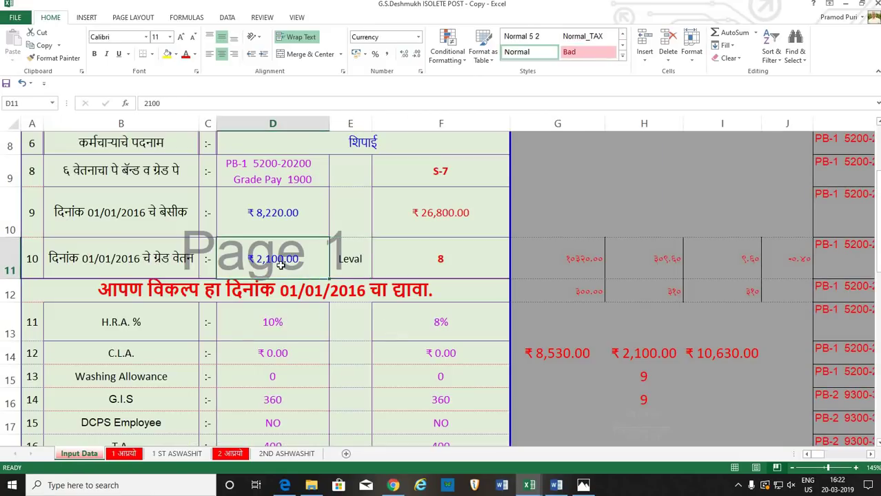
pyautogui.write('2200')
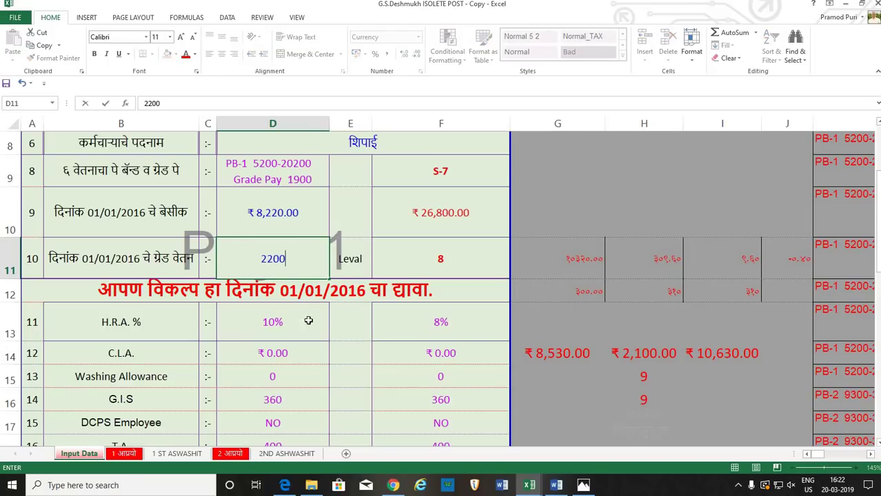
pyautogui.click(304, 318)
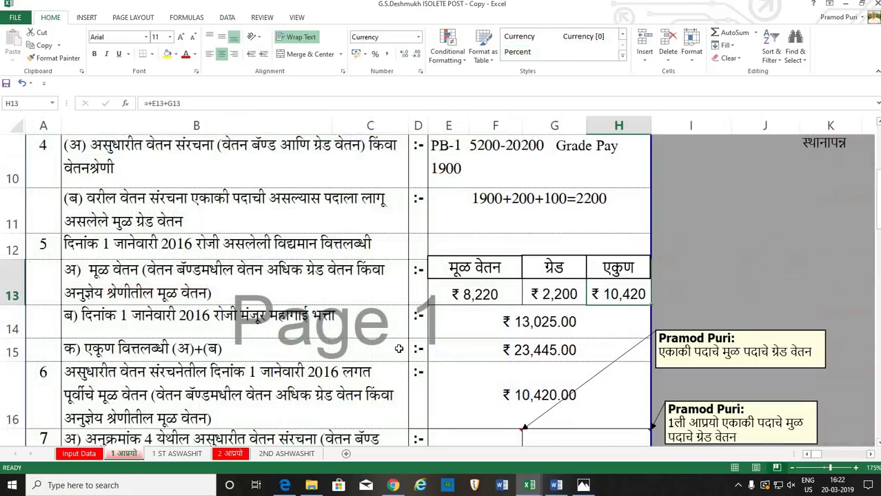
# - Return to the 1 आप्रयो sheet and check the recalculated pay figures in items 5 to 9
pyautogui.click(123, 453)
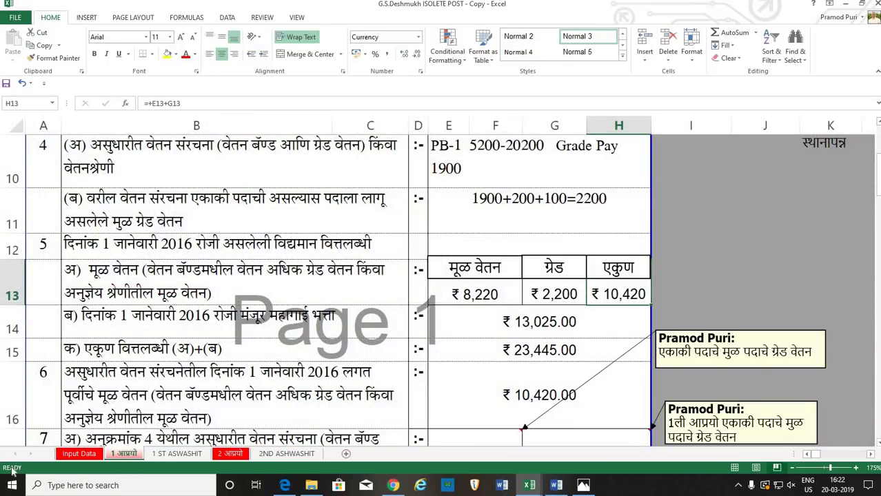
pyautogui.scroll(-2, 489, 351)
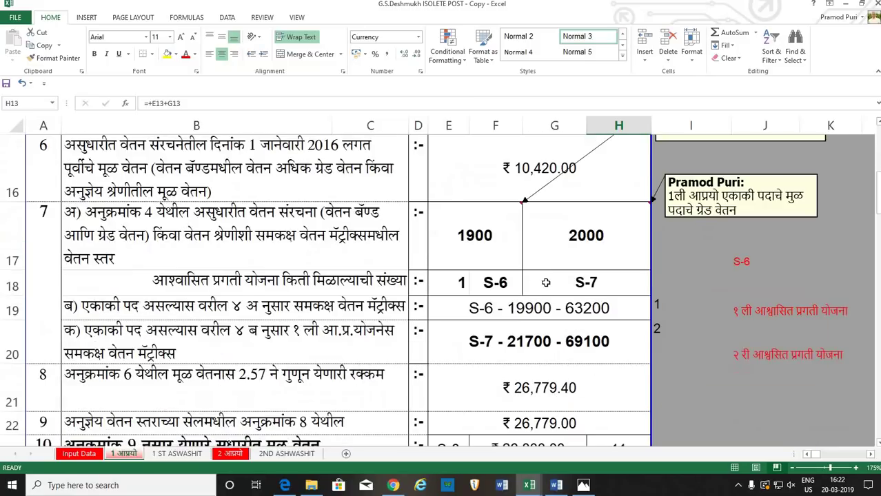
pyautogui.scroll(2, 546, 283)
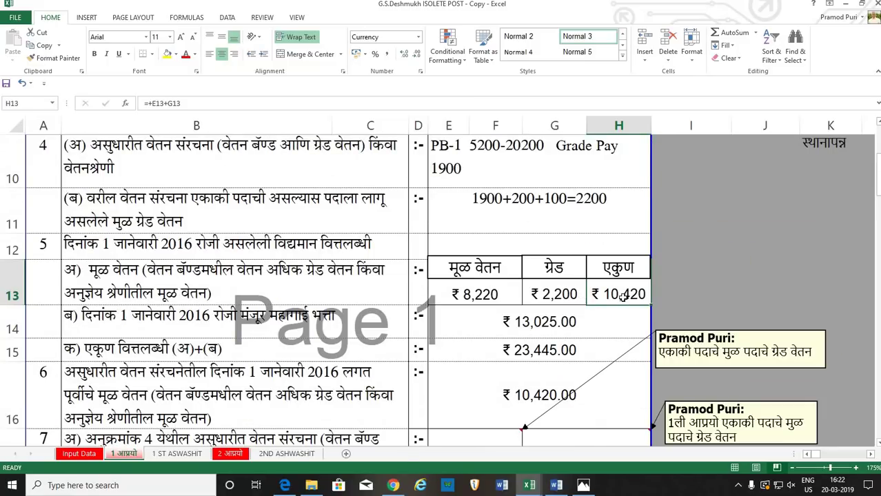
# - Switch to the resolution PDF in Edge and read rows 5 to 9 of example 2, including the 2.57 multiplication and the pay fixation
pyautogui.click(285, 485)
pyautogui.scroll(-3, 562, 363)
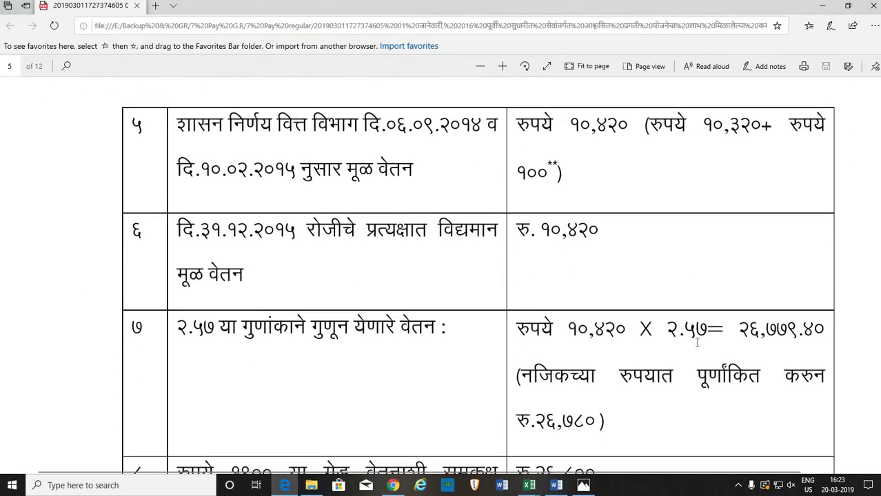
pyautogui.scroll(-3, 700, 340)
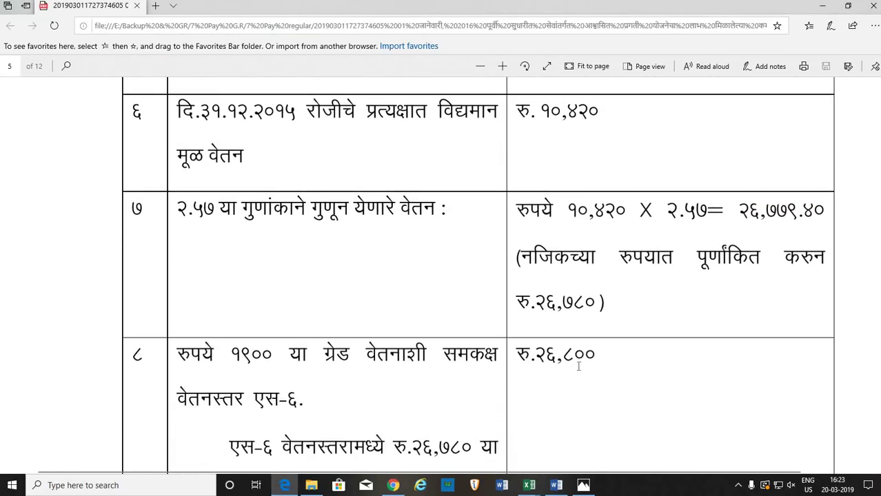
pyautogui.scroll(-6, 584, 365)
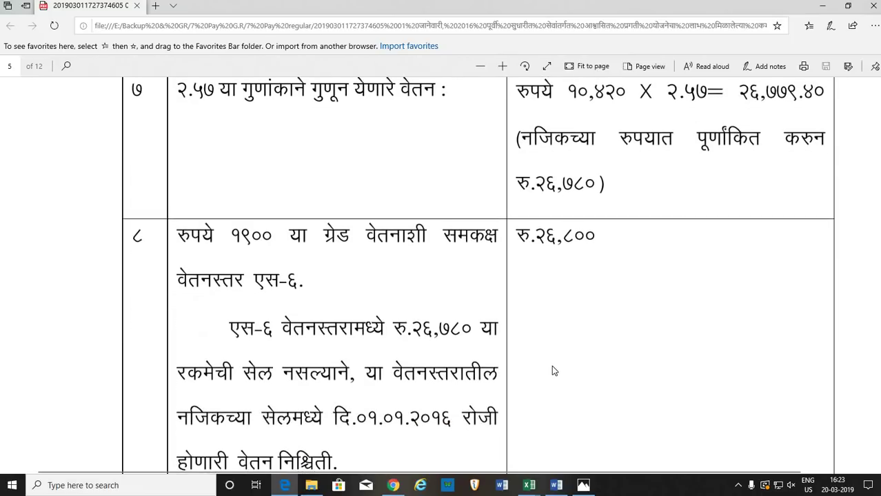
pyautogui.scroll(-2, 388, 321)
pyautogui.scroll(-3, 388, 321)
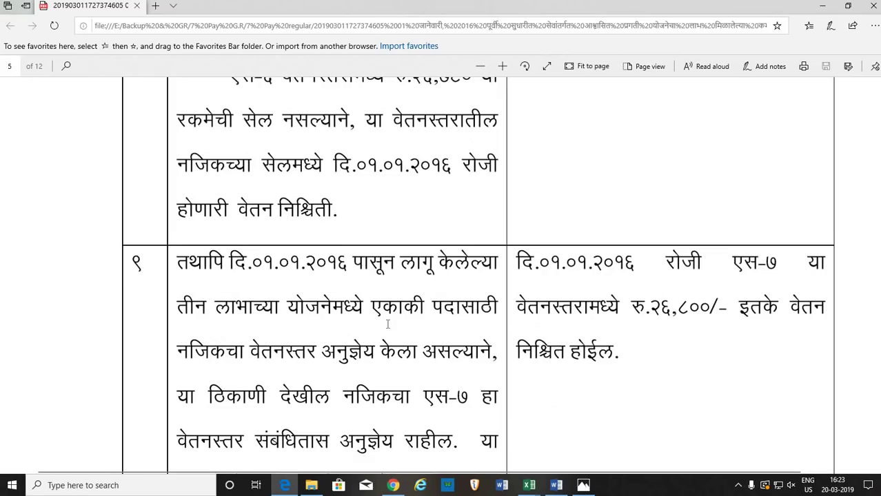
pyautogui.moveTo(662, 264); pyautogui.dragTo(671, 265)
pyautogui.click(770, 224)
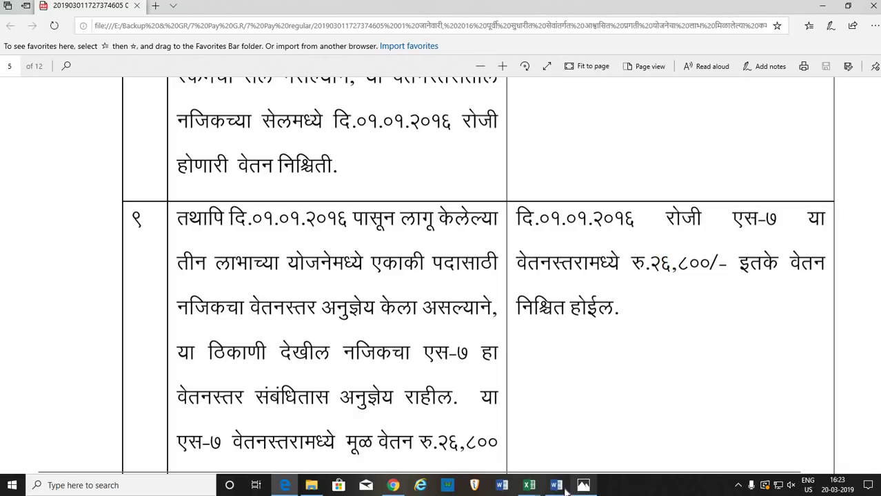
# - Switch back to the Excel workbook and examine the item 7 grade pays in row 17 and their pay levels in row 18
pyautogui.moveTo(528, 486)
pyautogui.click(579, 445)
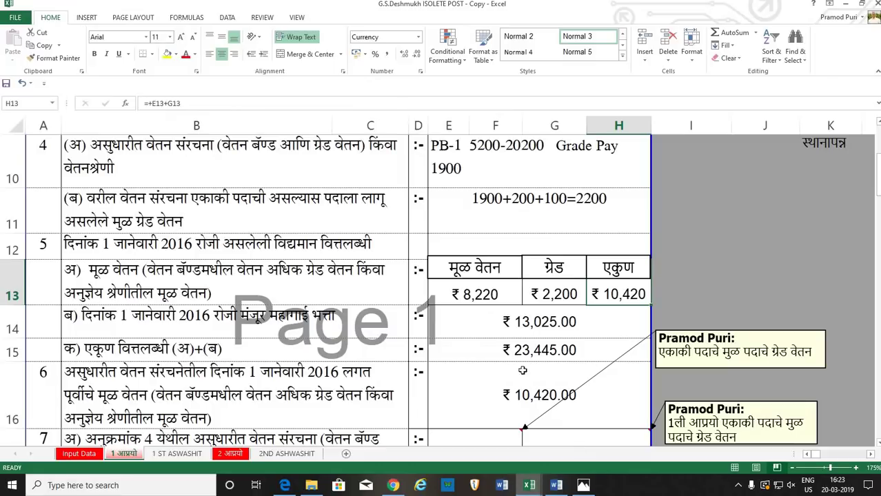
pyautogui.scroll(-3, 571, 354)
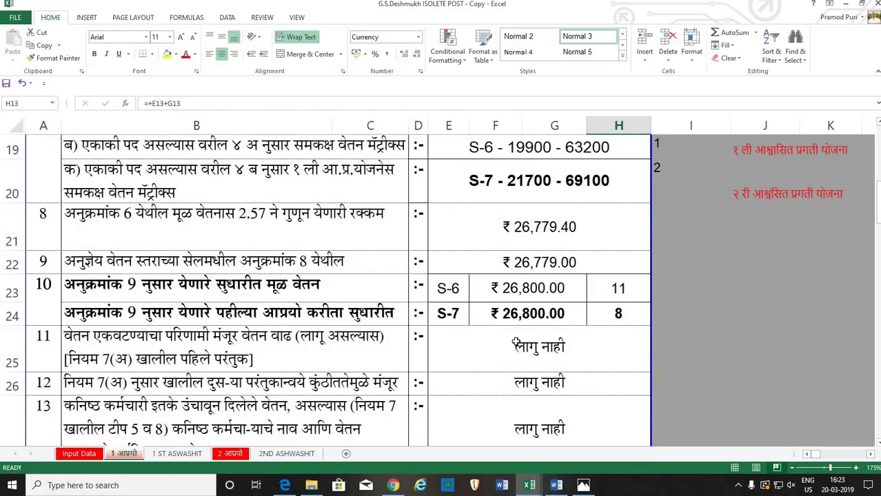
pyautogui.scroll(1, 516, 341)
pyautogui.click(478, 251)
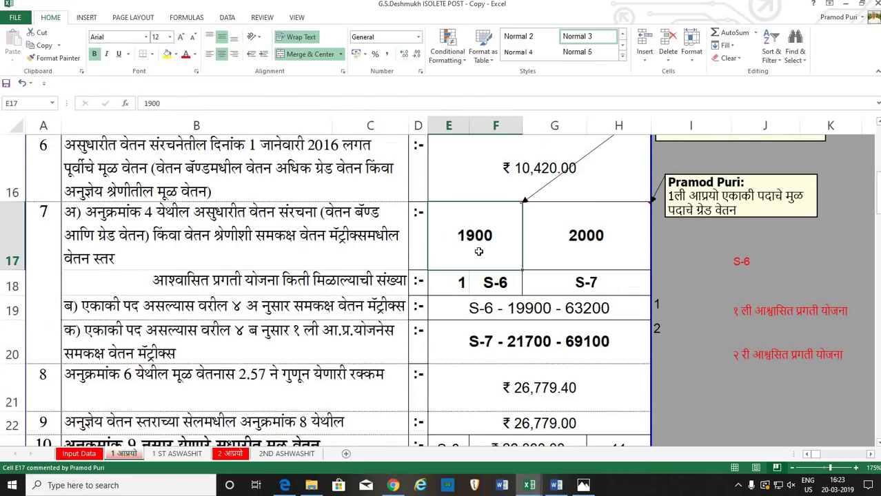
pyautogui.click(609, 236)
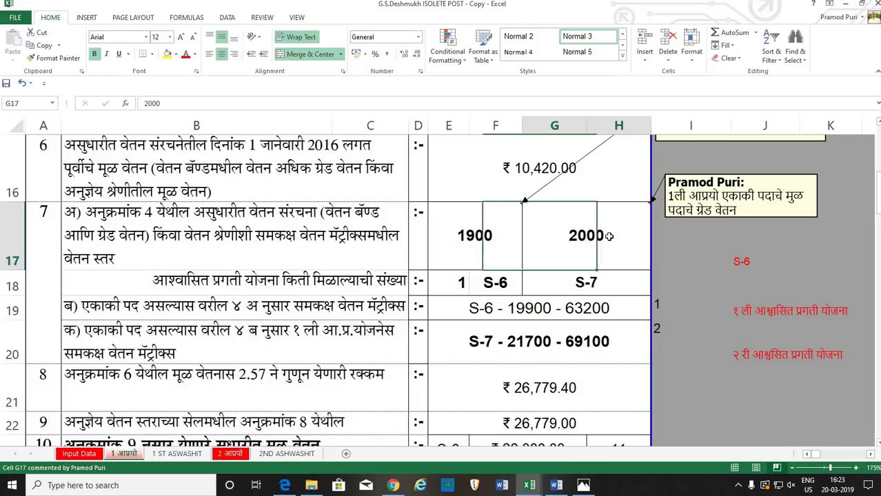
pyautogui.click(510, 240)
pyautogui.click(506, 283)
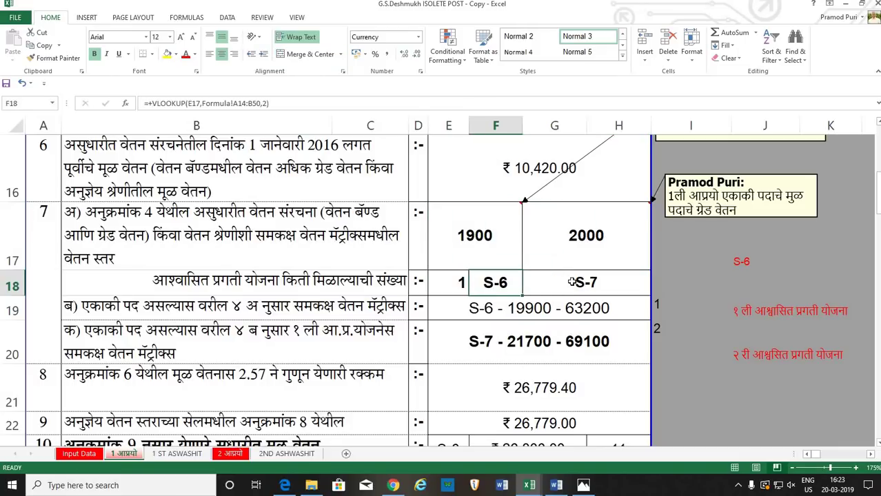
pyautogui.click(571, 282)
pyautogui.moveTo(579, 244); pyautogui.dragTo(585, 279)
pyautogui.click(586, 280)
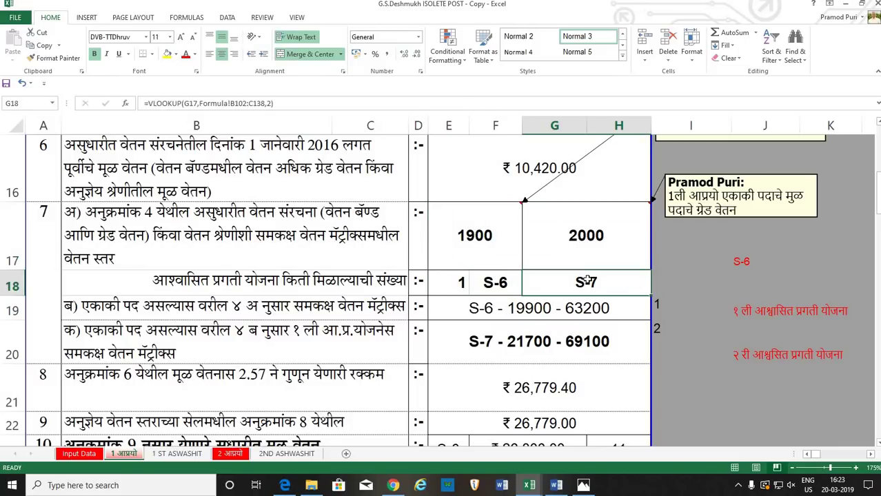
# - Check the pay matrix ranges in E19 and E20, the rounded pay in item 9 and the revised basic pay in F23
pyautogui.click(527, 308)
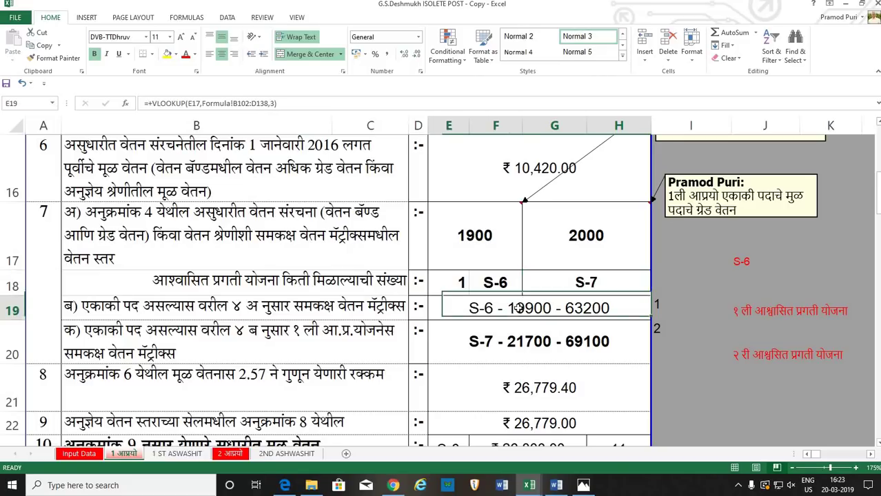
pyautogui.press('Down')
pyautogui.press('Up')
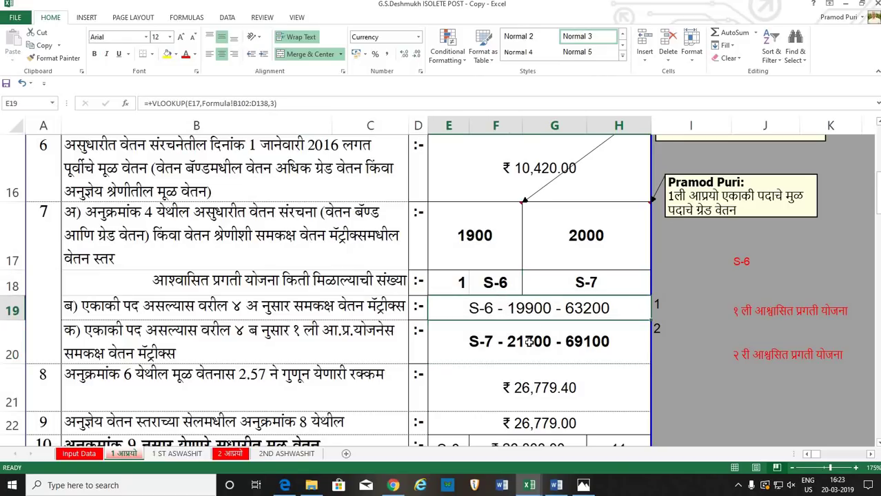
pyautogui.click(528, 341)
pyautogui.scroll(-2, 537, 290)
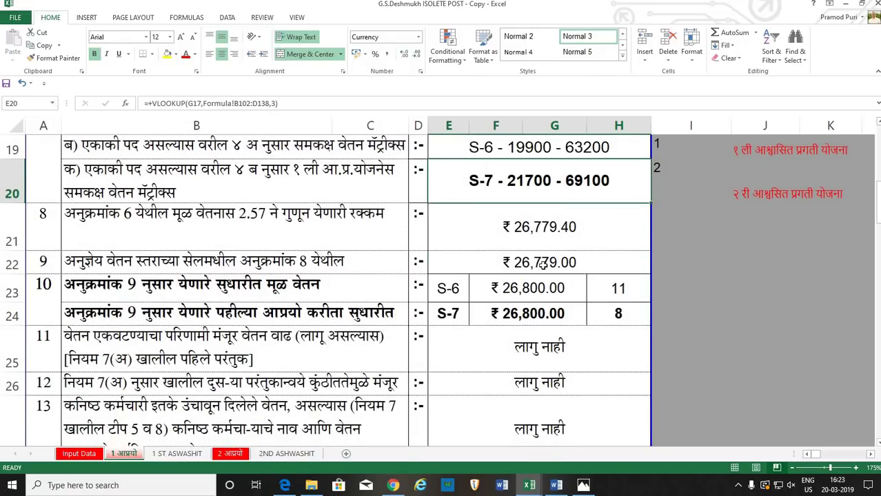
pyautogui.click(542, 263)
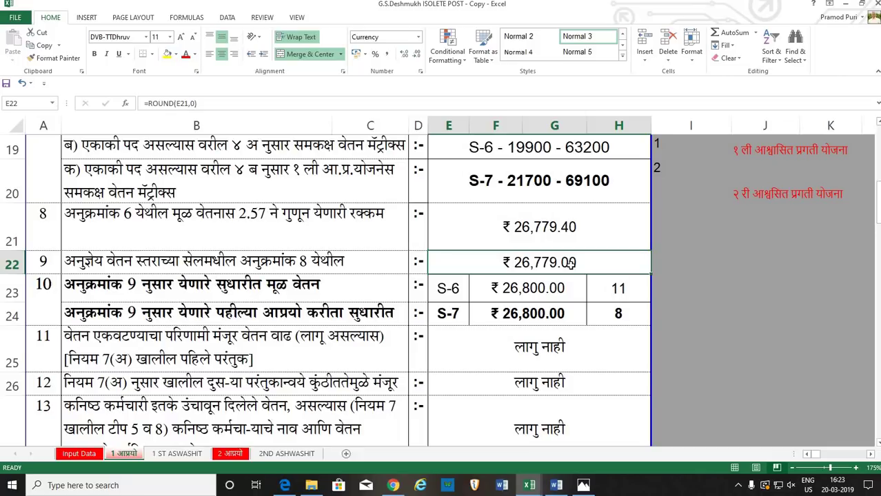
pyautogui.click(544, 290)
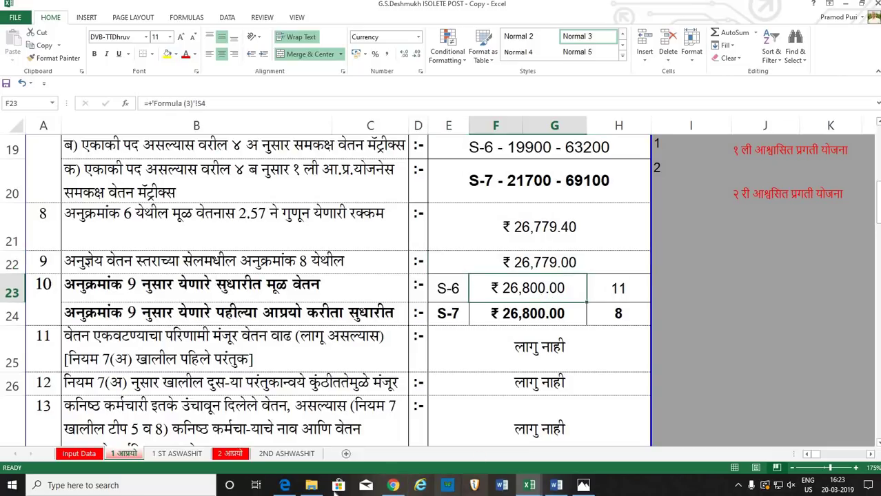
# - Switch to the resolution PDF in Edge and check the fixed pay in row 9 and the increments in row 10 of example 2
pyautogui.click(284, 485)
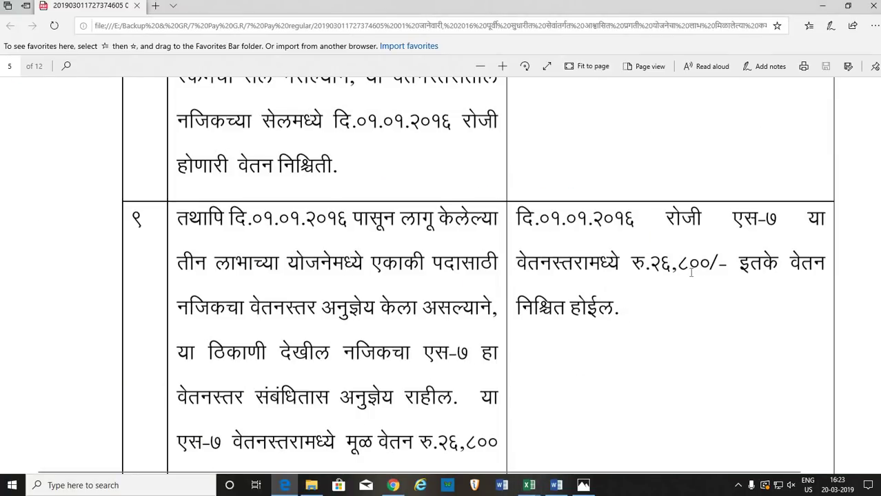
pyautogui.moveTo(648, 266); pyautogui.dragTo(714, 266)
pyautogui.click(662, 328)
pyautogui.scroll(-3, 560, 371)
pyautogui.scroll(-2, 496, 341)
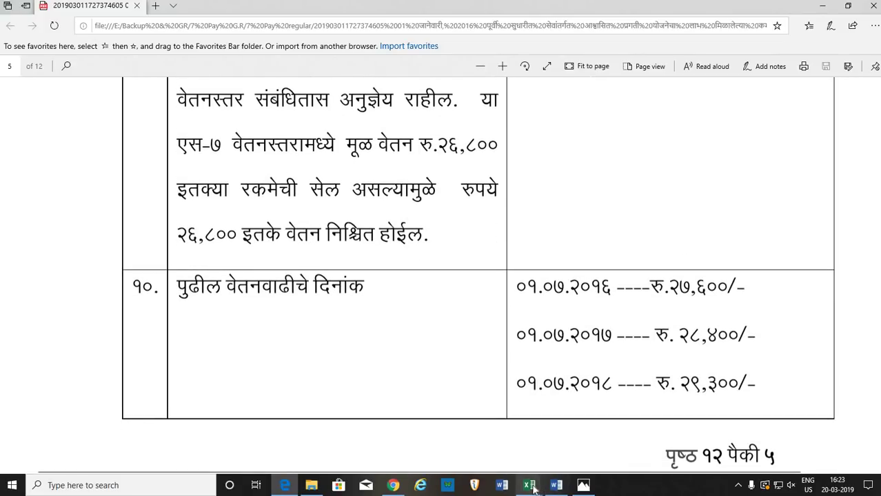
# - Go back to the Excel workbook and check the revised pay in F23 and the matrix cell number in H23
pyautogui.moveTo(528, 485)
pyautogui.click(582, 432)
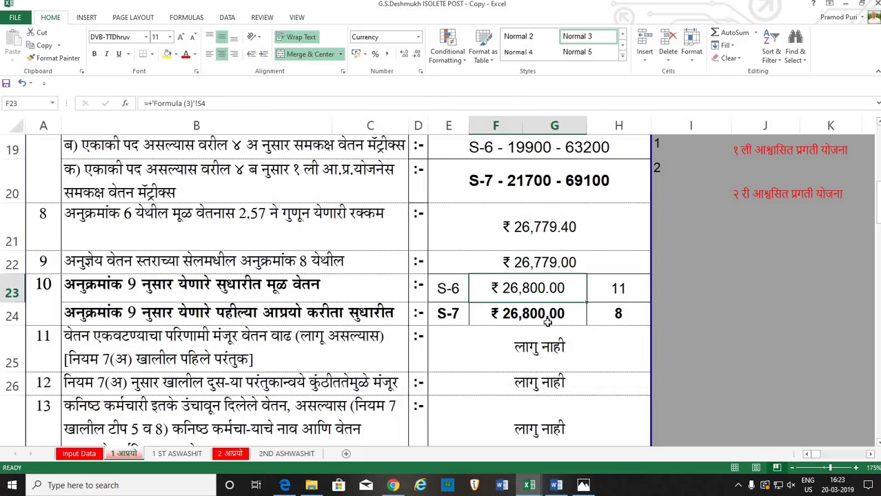
pyautogui.click(623, 290)
pyautogui.click(565, 293)
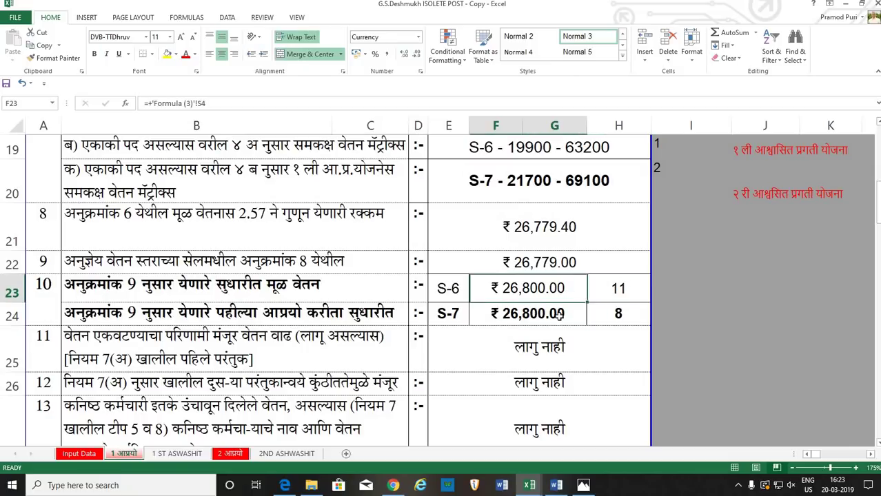
pyautogui.click(609, 297)
# - Examine the increment table below item 17, covering the 1 Jan 2016 pay in F36 and the matrix cell numbers in column D
pyautogui.scroll(-3, 609, 323)
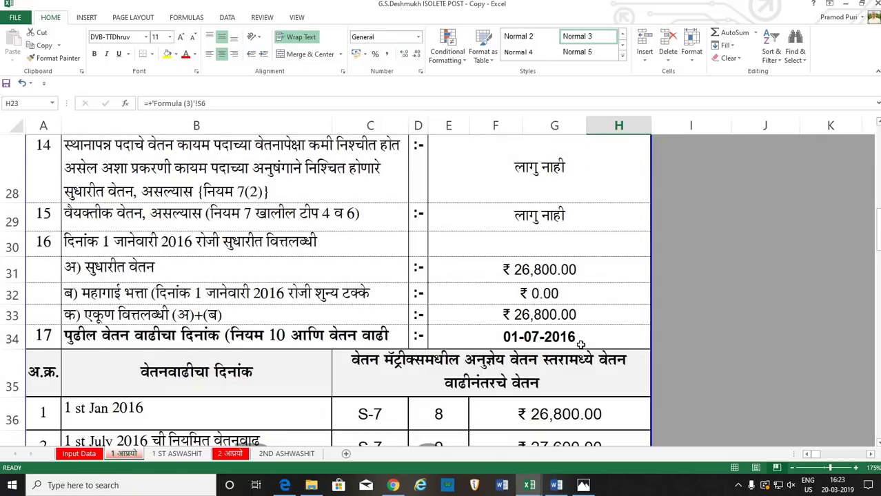
pyautogui.scroll(-1, 581, 344)
pyautogui.click(565, 298)
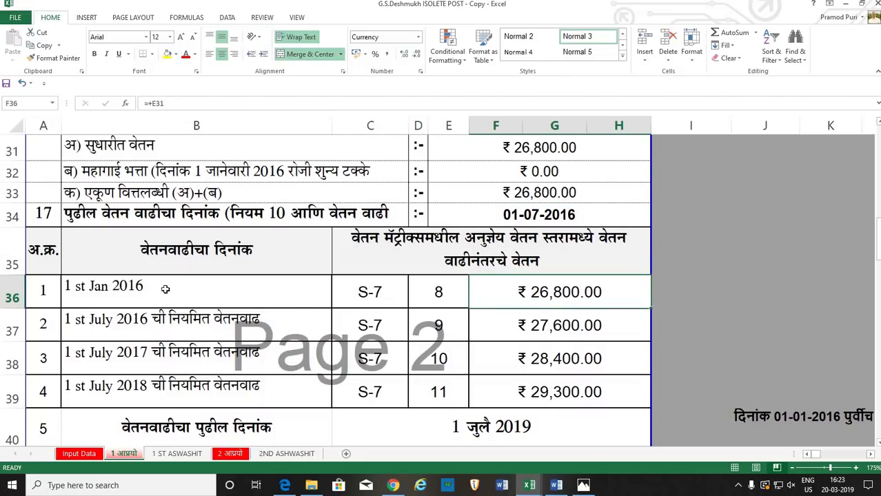
pyautogui.click(451, 292)
pyautogui.press('Down')
pyautogui.press('Down')
pyautogui.press('Down')
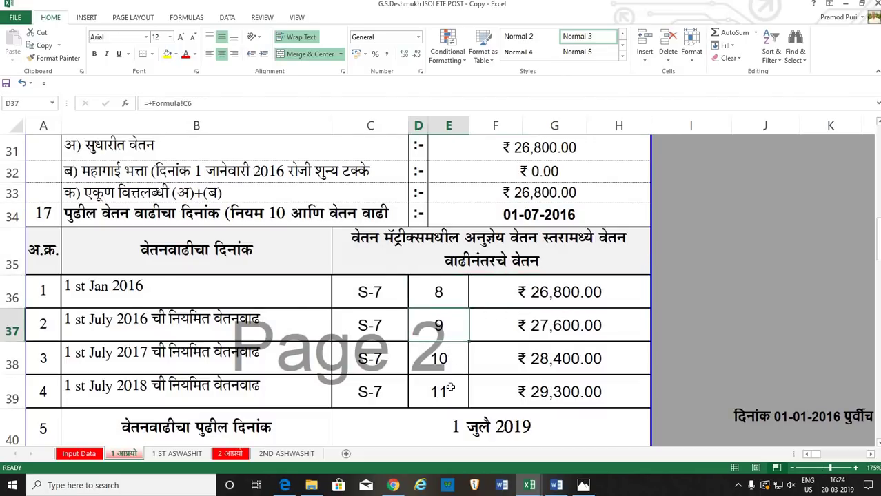
# - Review the pay amounts in F36 to F39 and compare them with the row 10 increments in the resolution PDF in Edge
pyautogui.click(583, 293)
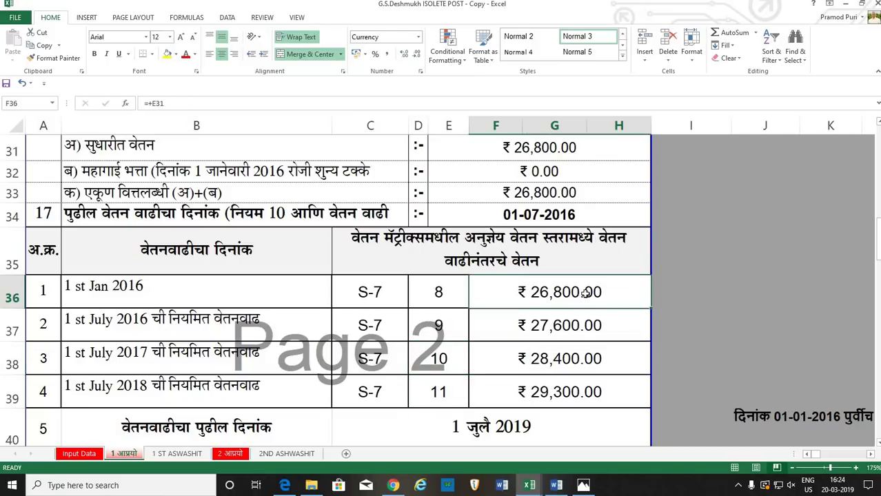
pyautogui.click(563, 331)
pyautogui.click(592, 358)
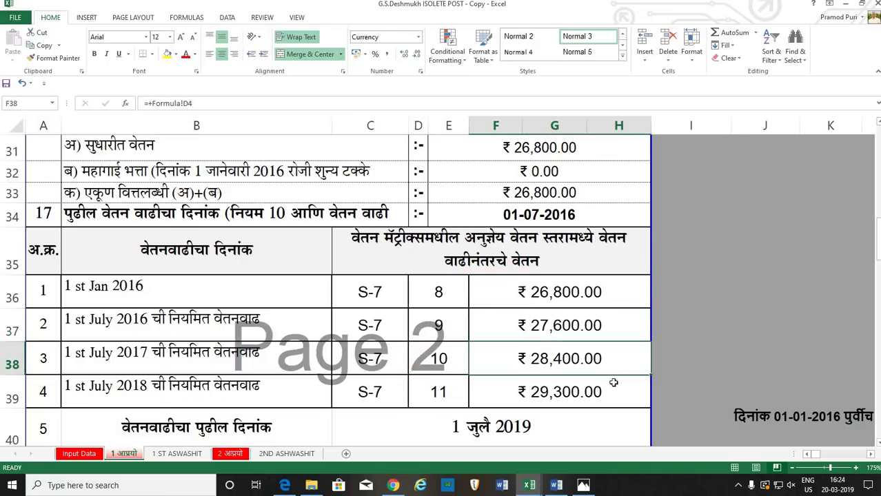
pyautogui.click(600, 391)
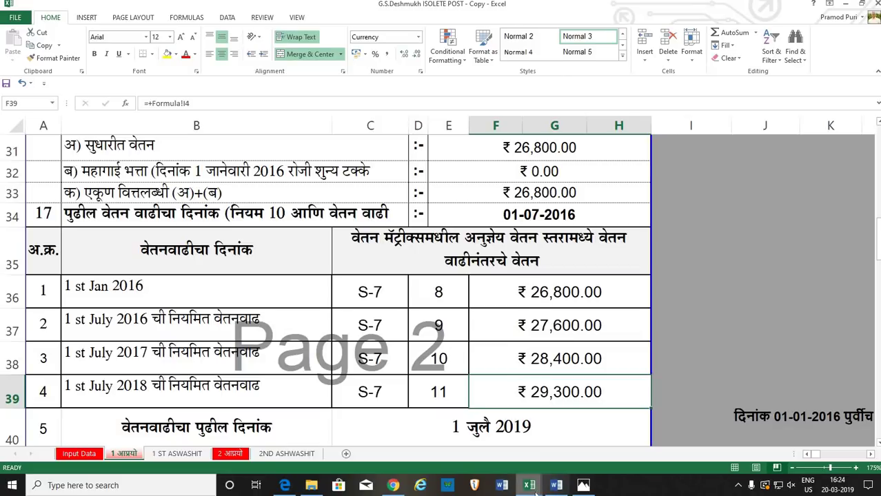
pyautogui.click(296, 486)
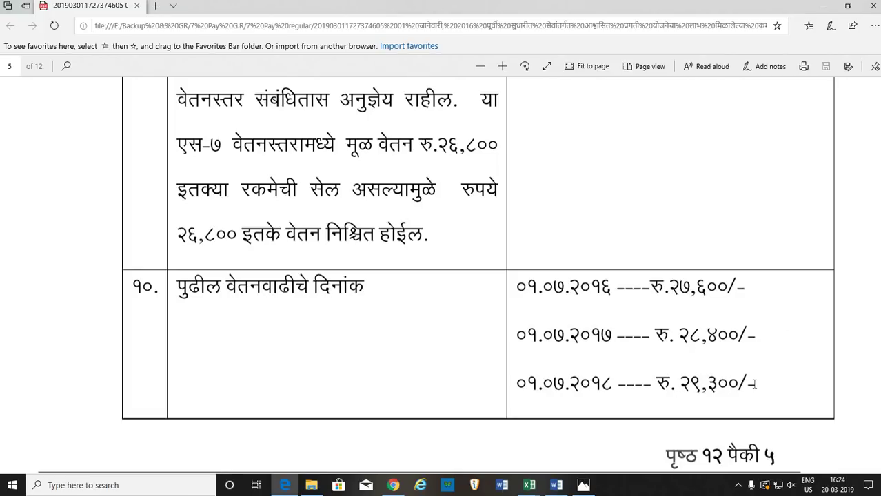
pyautogui.moveTo(528, 485)
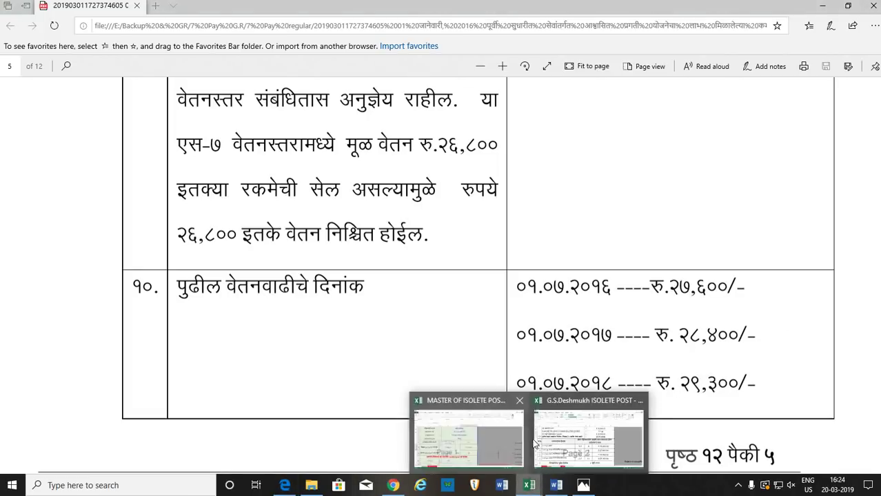
# - Return to the Excel workbook and review the July increment pays in column F and the matrix cell number in D39
pyautogui.click(551, 431)
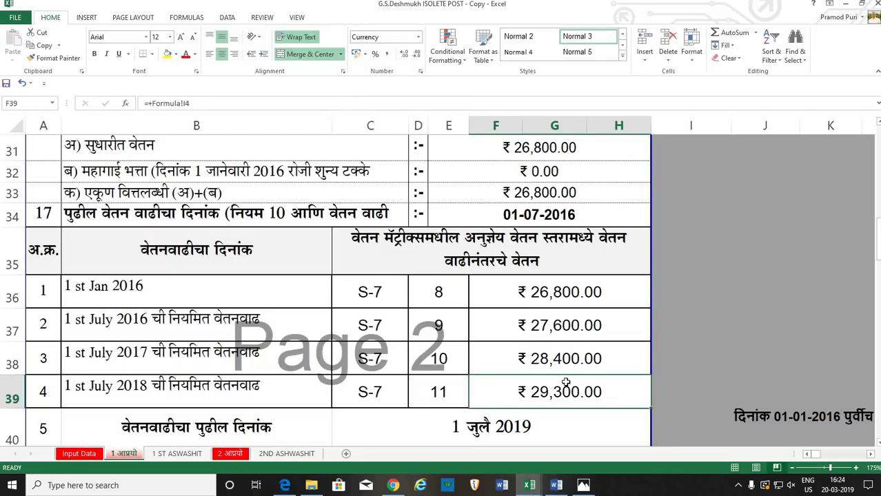
pyautogui.click(554, 417)
pyautogui.click(546, 384)
pyautogui.click(544, 357)
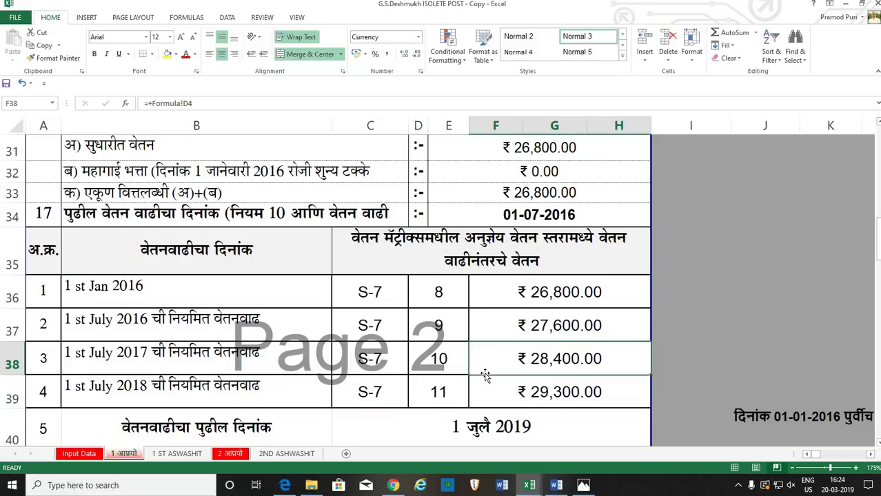
pyautogui.click(442, 396)
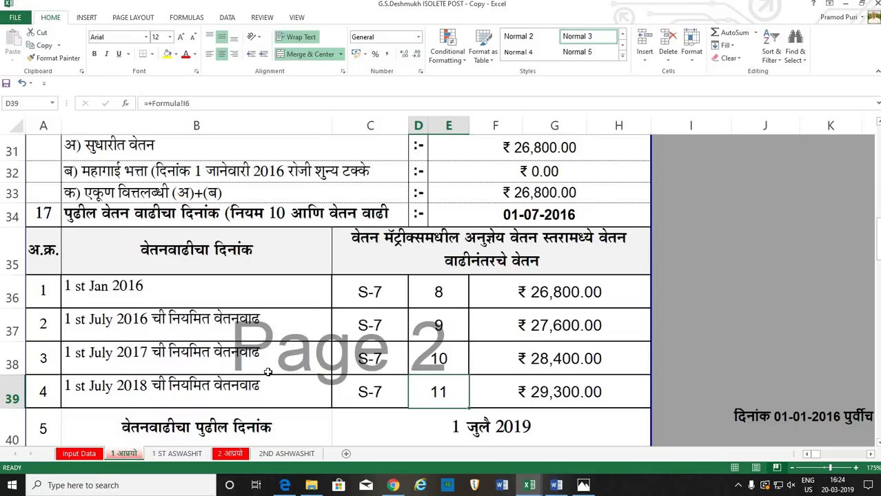
# - Switch to the resolution PDF in Edge and read rows 1 to 5 of example 3 on the second MACPS benefit
pyautogui.click(285, 485)
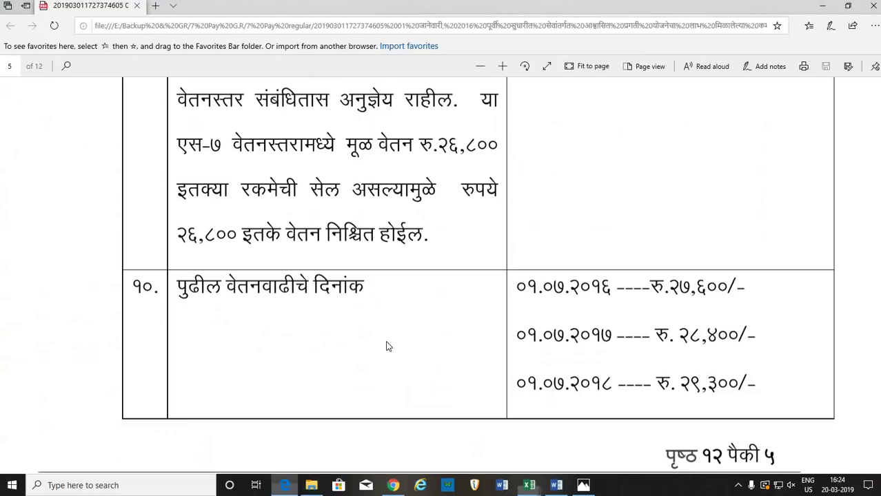
pyautogui.scroll(-5, 434, 335)
pyautogui.scroll(-5, 433, 337)
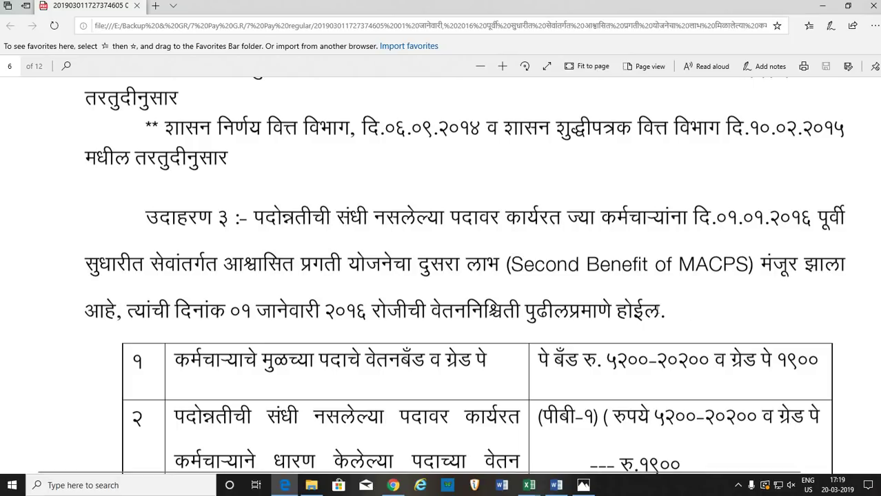
pyautogui.scroll(-3, 622, 379)
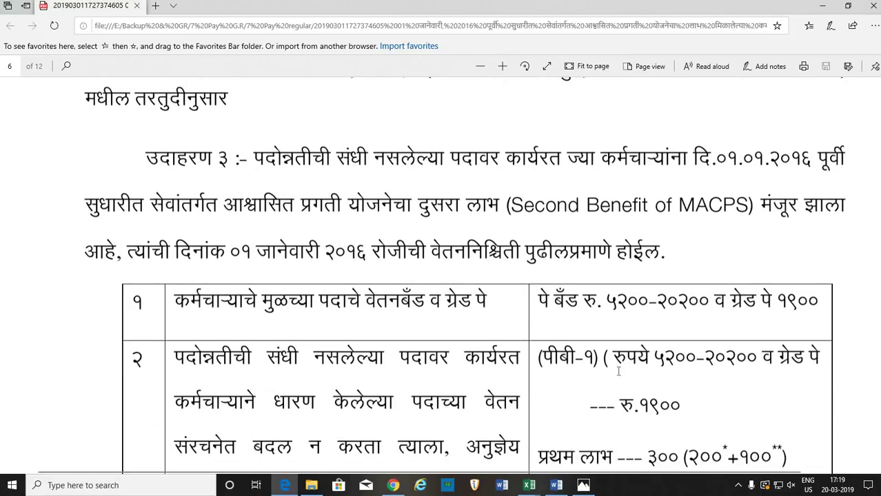
pyautogui.scroll(-2, 692, 327)
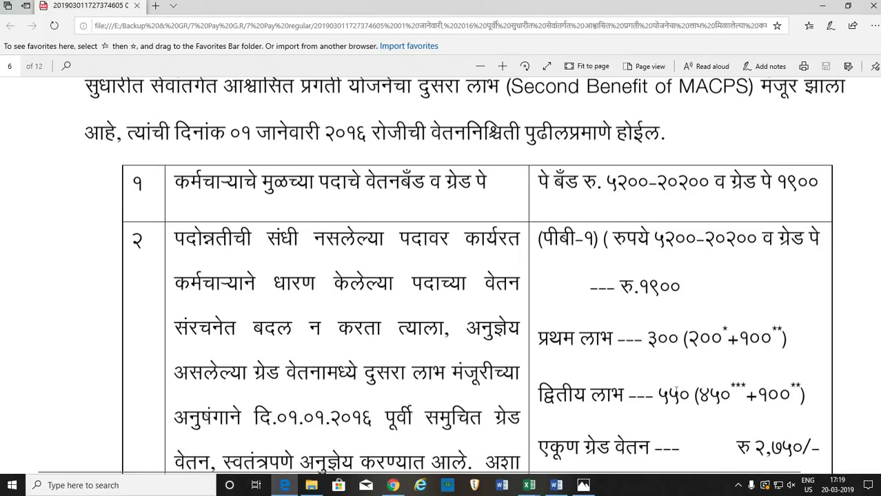
pyautogui.scroll(-4, 731, 394)
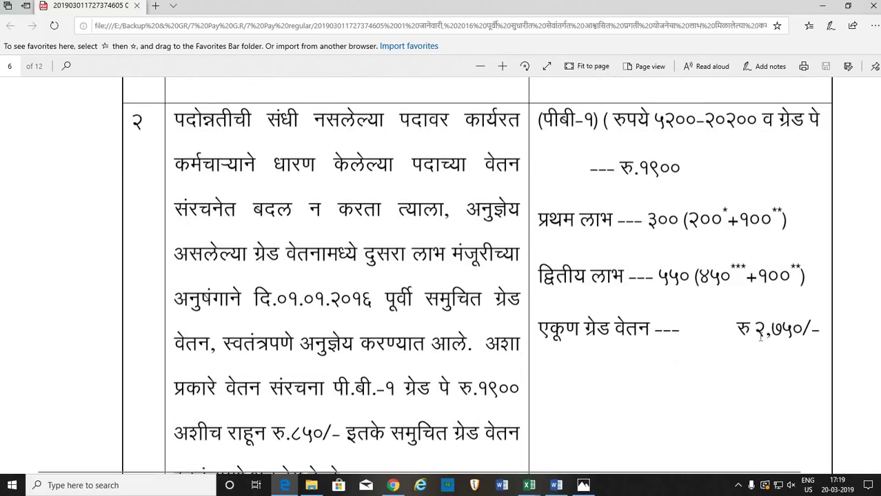
pyautogui.scroll(-2, 520, 412)
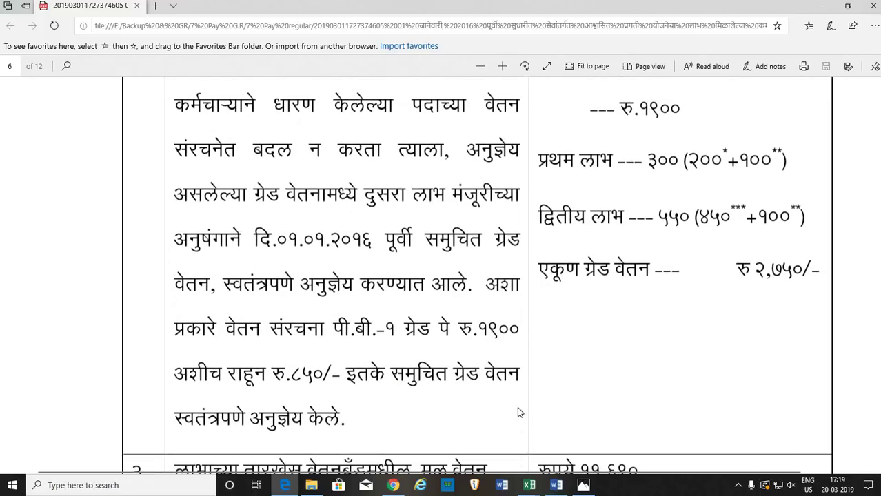
pyautogui.scroll(-4, 478, 385)
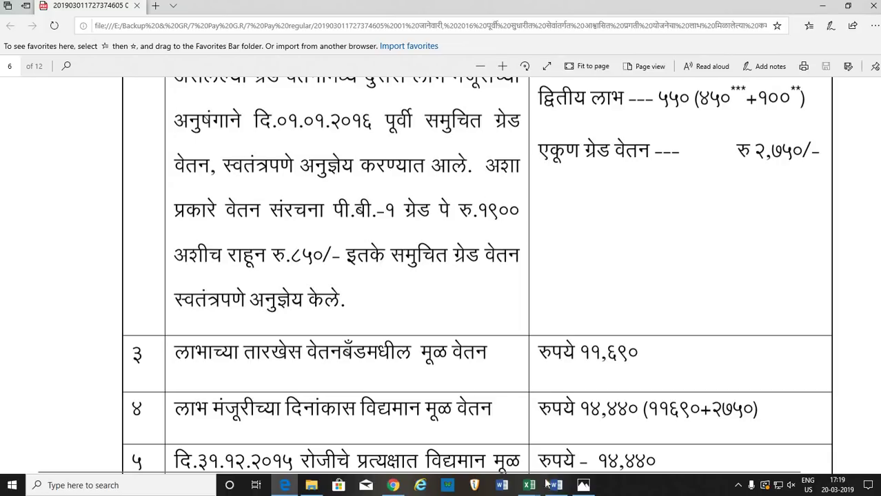
# - Switch to the isolated-post workbook in Excel and check the grade pay sum in E11 of the 2 आप्रयो sheet
pyautogui.moveTo(529, 489)
pyautogui.click(589, 427)
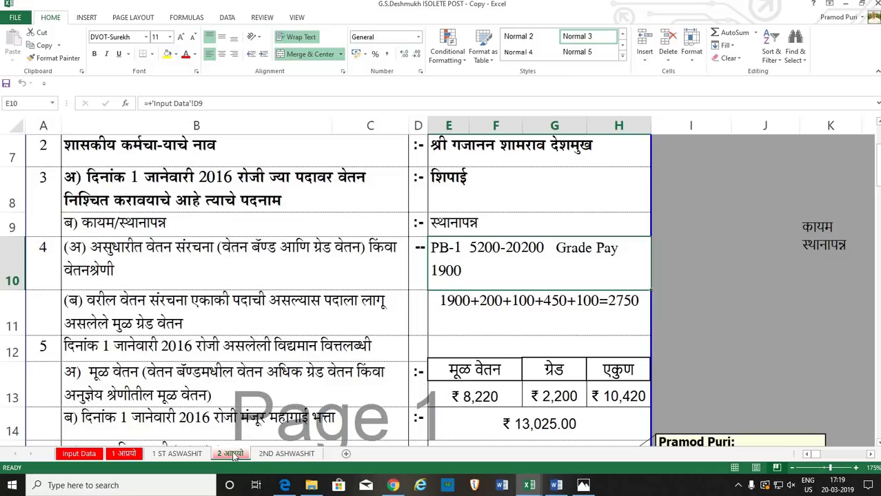
pyautogui.click(624, 306)
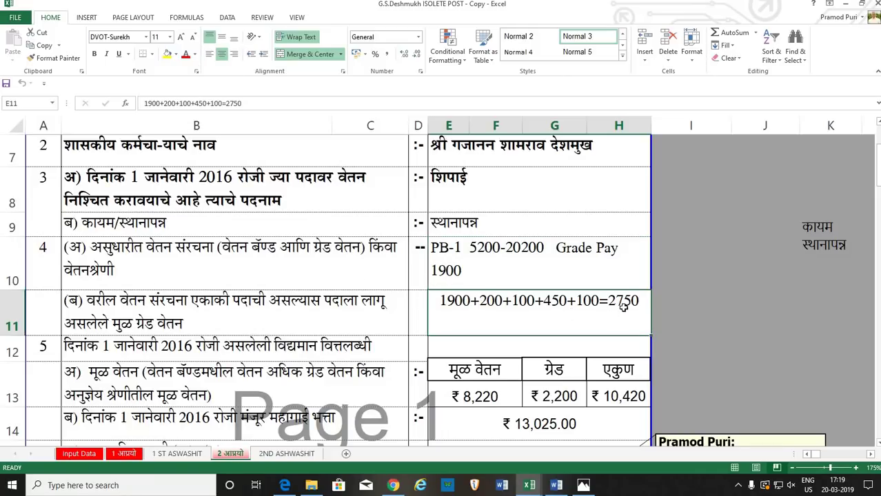
# - Set the basic pay in E13 to 11,690 and the grade pay in G13 to 2750
pyautogui.scroll(-1, 502, 294)
pyautogui.click(501, 294)
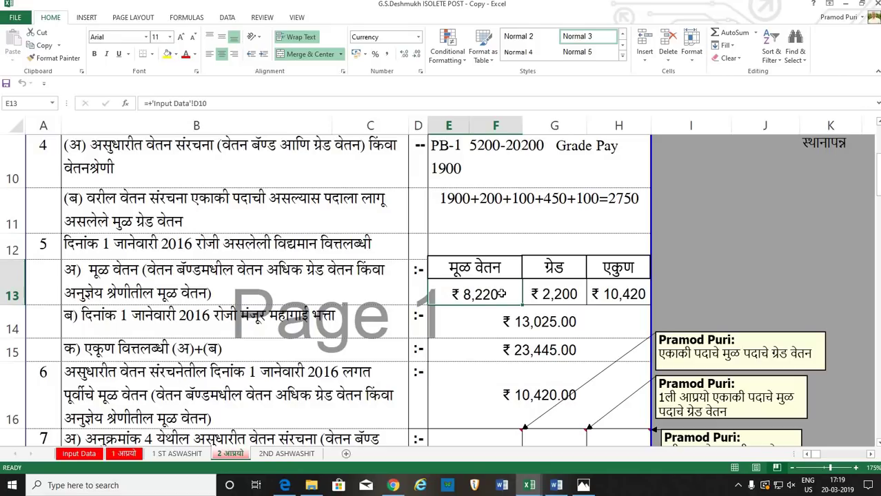
pyautogui.write('11')
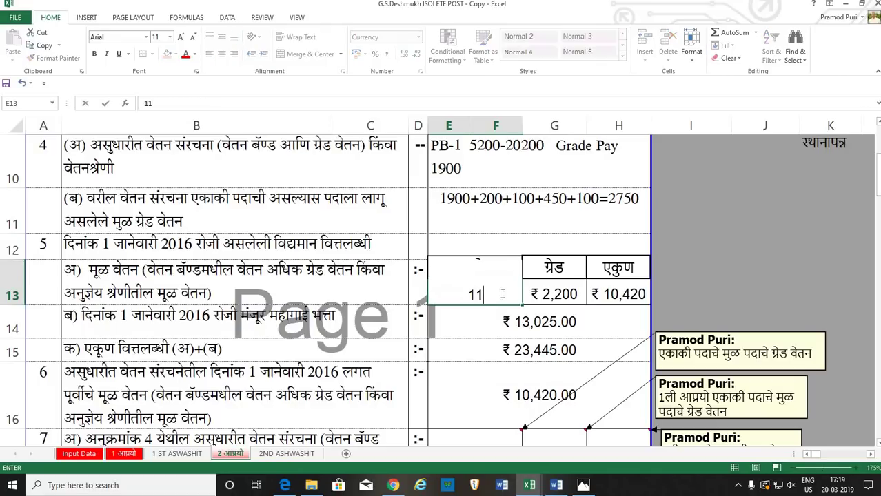
pyautogui.write(',690')
pyautogui.press('Return')
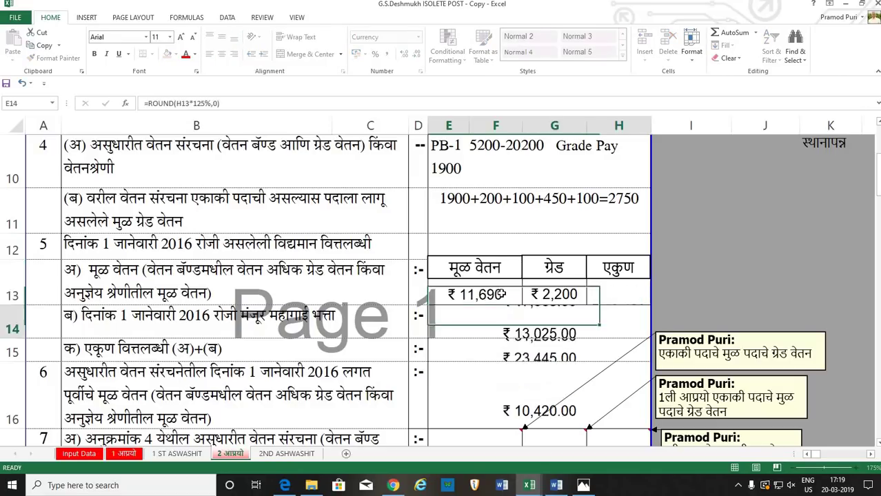
pyautogui.click(581, 295)
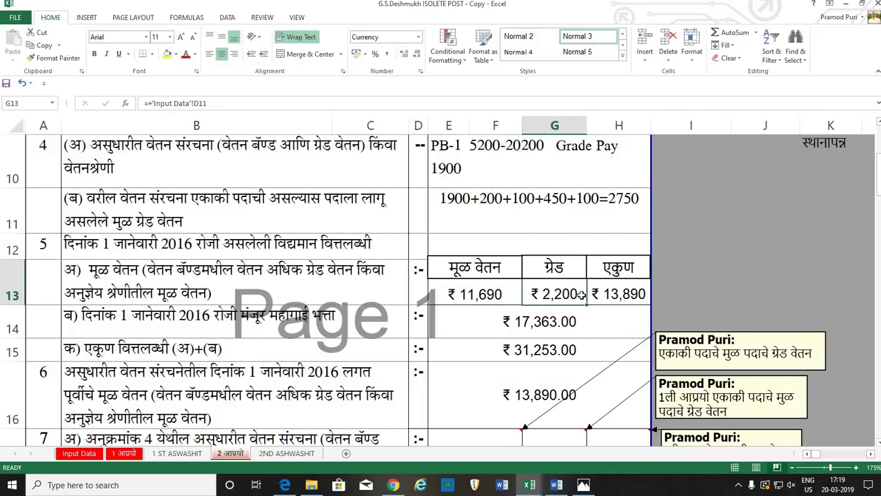
pyautogui.write('2750')
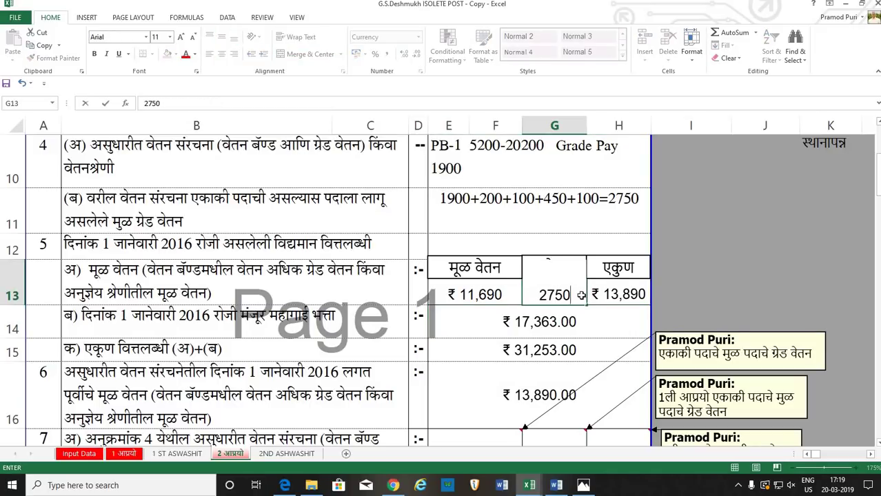
pyautogui.press('Return')
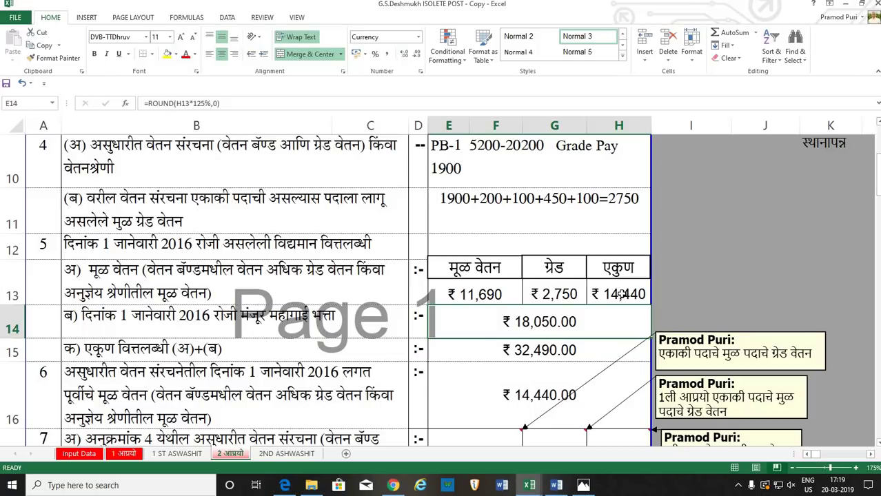
# - Check the recalculated figures below row 13, down to the rounded item 9 amount in E23
pyautogui.scroll(-2, 447, 372)
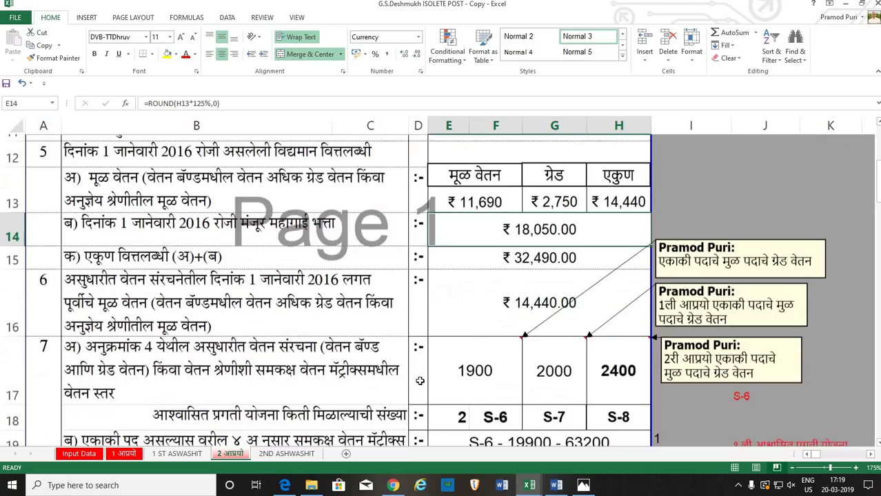
pyautogui.scroll(-1, 518, 374)
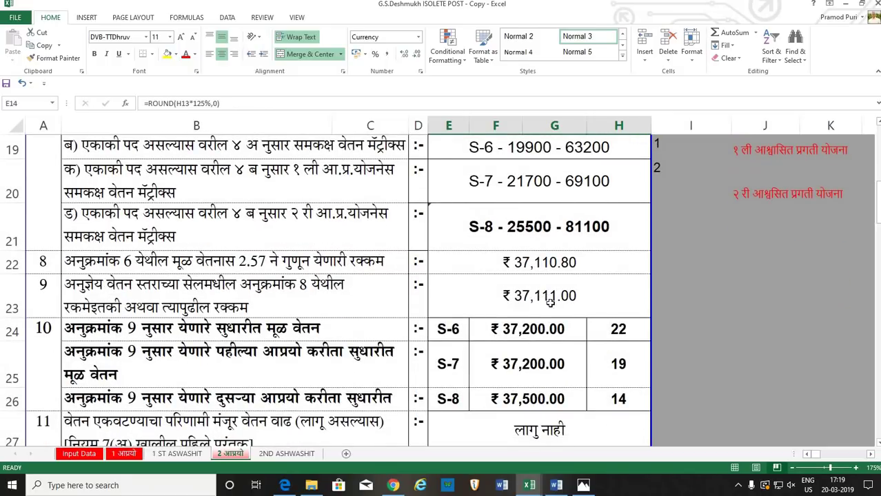
pyautogui.click(534, 306)
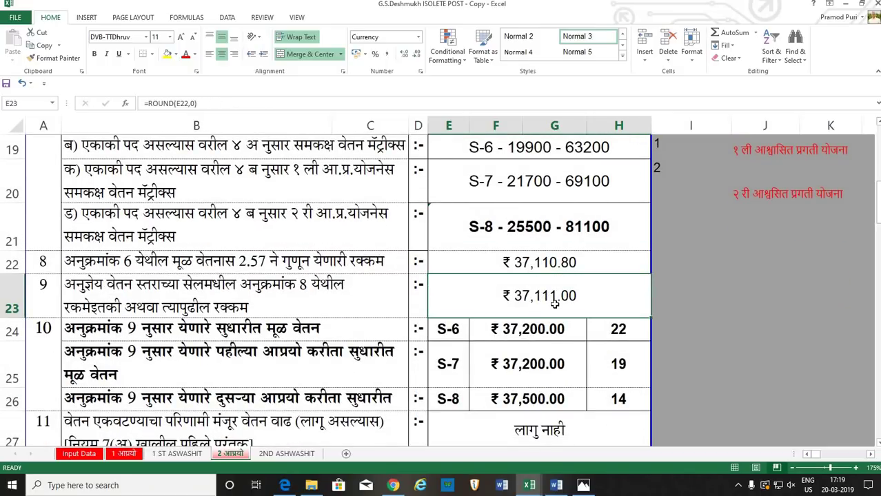
# - Examine the grade pays in row 17, their matching pay levels in row 18 and the pay matrix ranges in E19 and E20
pyautogui.scroll(1, 425, 286)
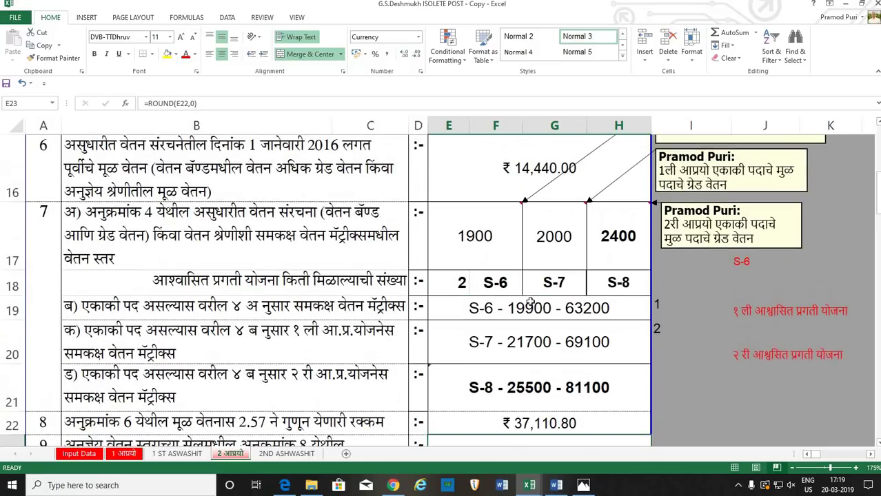
pyautogui.click(489, 242)
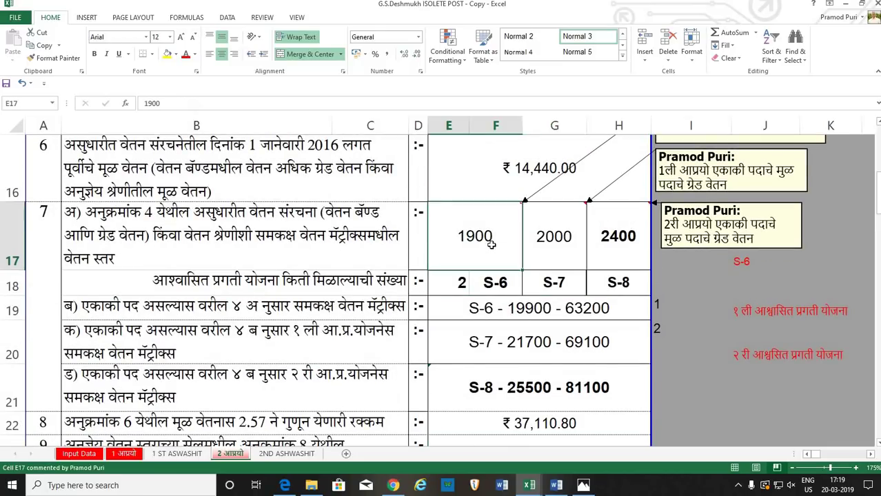
pyautogui.click(505, 281)
pyautogui.click(563, 279)
pyautogui.click(617, 278)
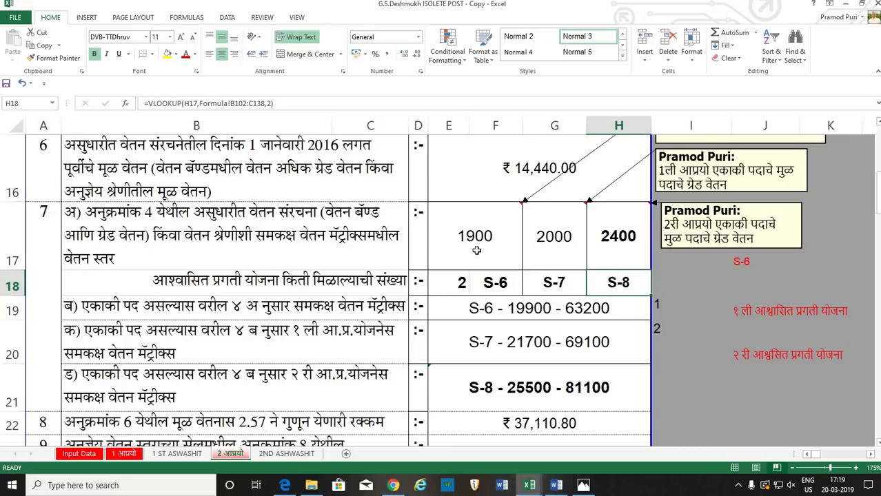
pyautogui.click(476, 250)
pyautogui.press('Right')
pyautogui.press('Right')
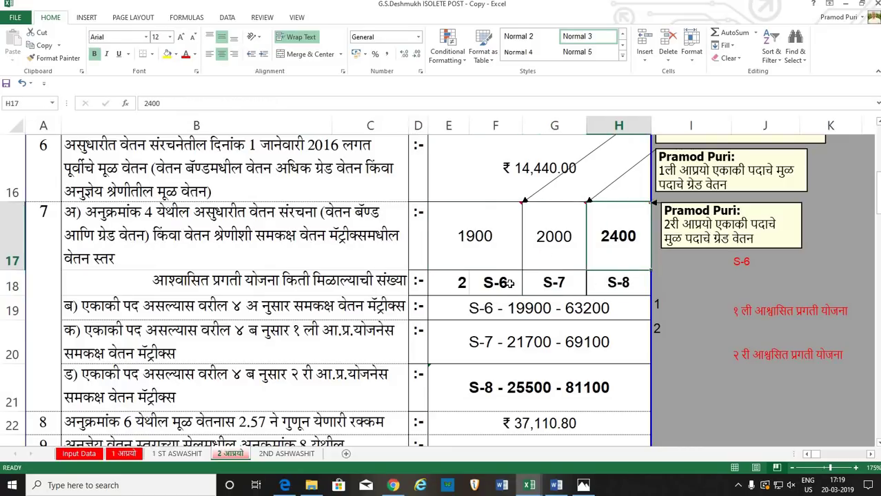
pyautogui.click(500, 282)
pyautogui.click(551, 281)
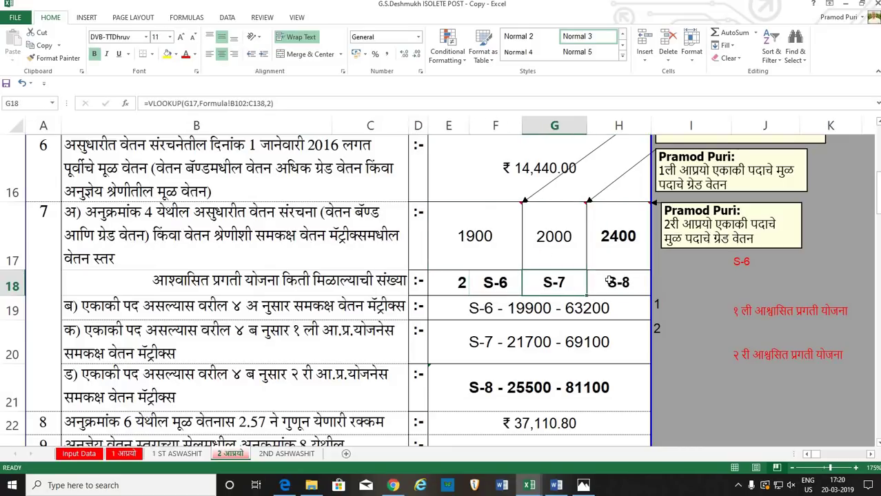
pyautogui.press('Right')
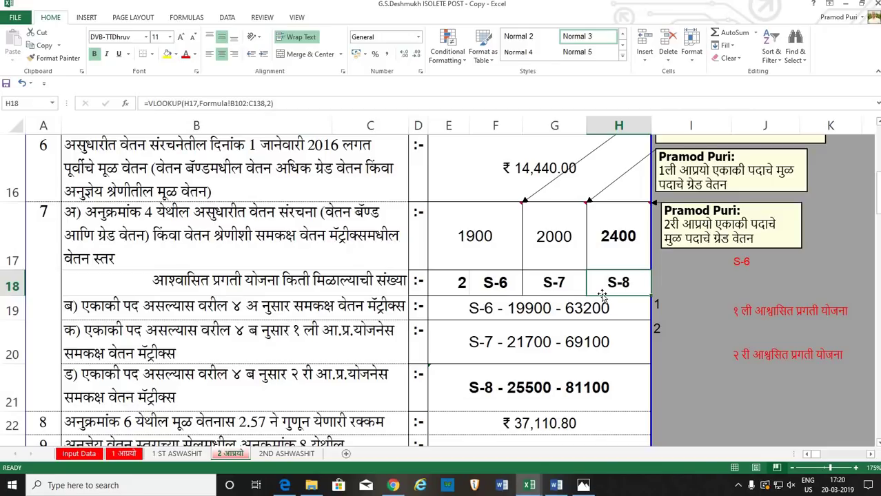
pyautogui.click(549, 308)
pyautogui.click(555, 345)
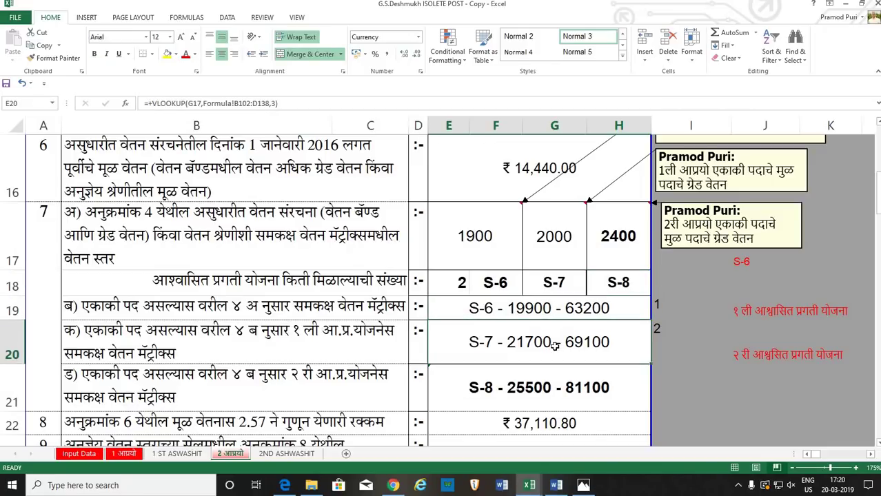
# - Review the item 10 pay levels and revised basic pays in rows 24 to 26
pyautogui.scroll(-2, 555, 345)
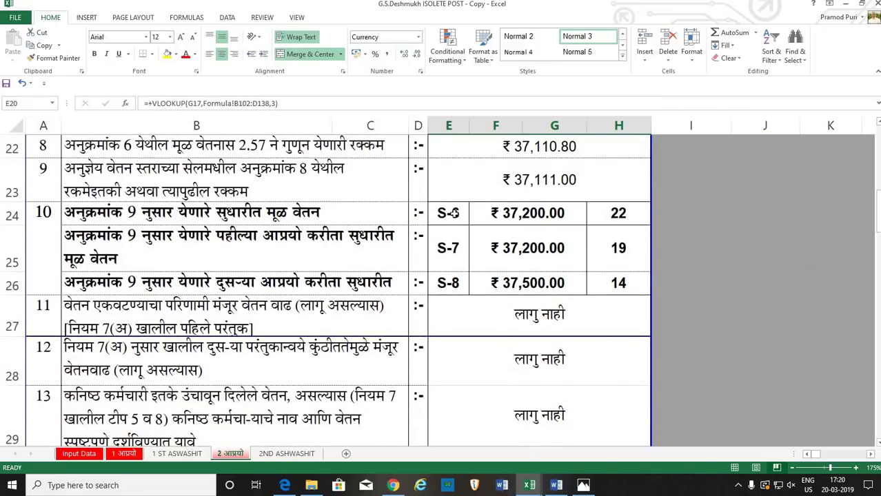
pyautogui.click(454, 213)
pyautogui.click(551, 214)
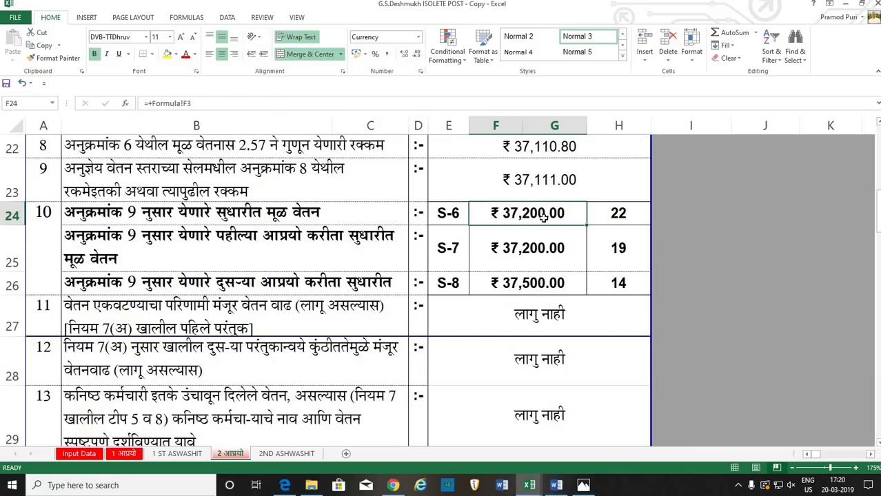
pyautogui.click(447, 255)
pyautogui.click(527, 252)
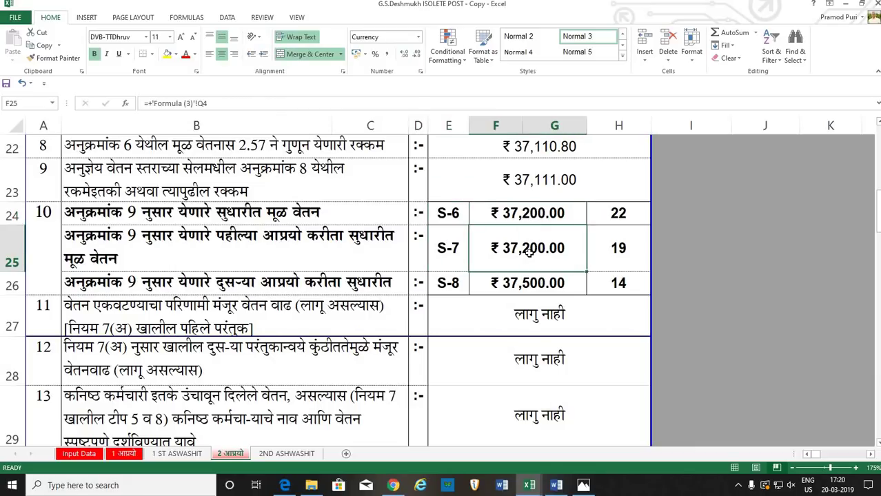
pyautogui.click(454, 282)
pyautogui.click(522, 284)
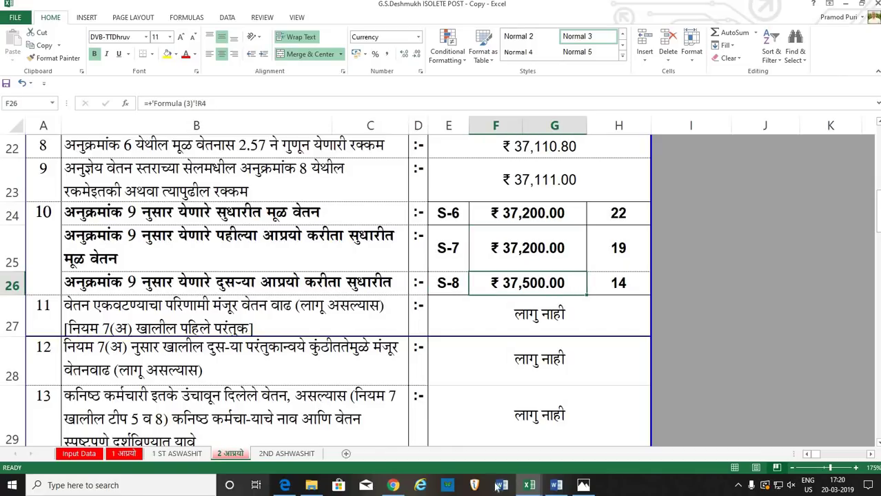
# - Switch to the government resolution PDF in Edge and check the example's rows 3 to 8, from the basic pay to the S-6 and S-8 amounts
pyautogui.click(285, 485)
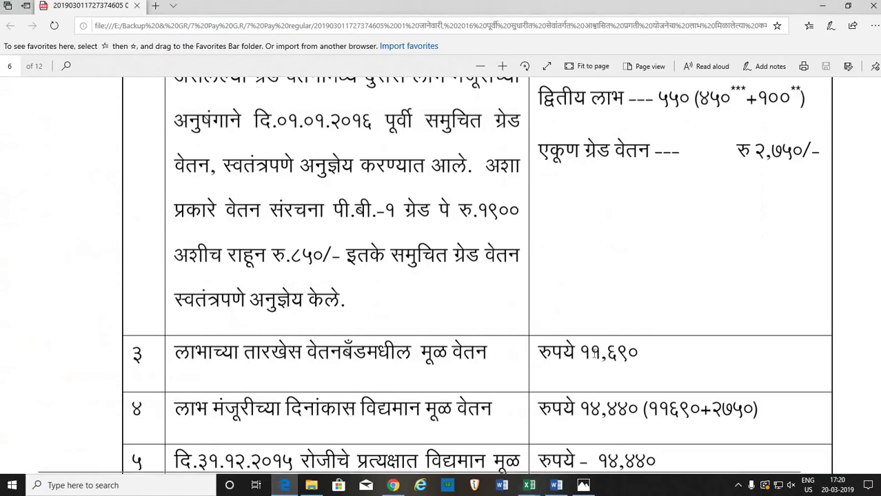
pyautogui.scroll(-3, 648, 394)
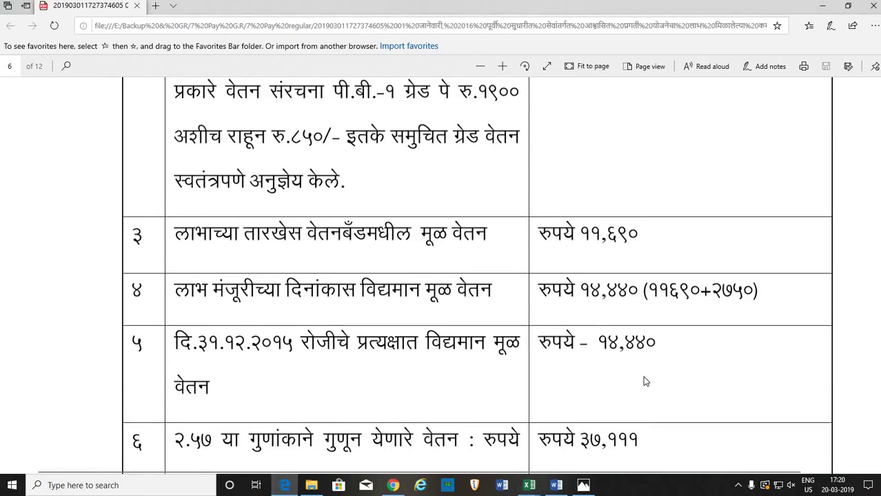
pyautogui.scroll(-10, 644, 380)
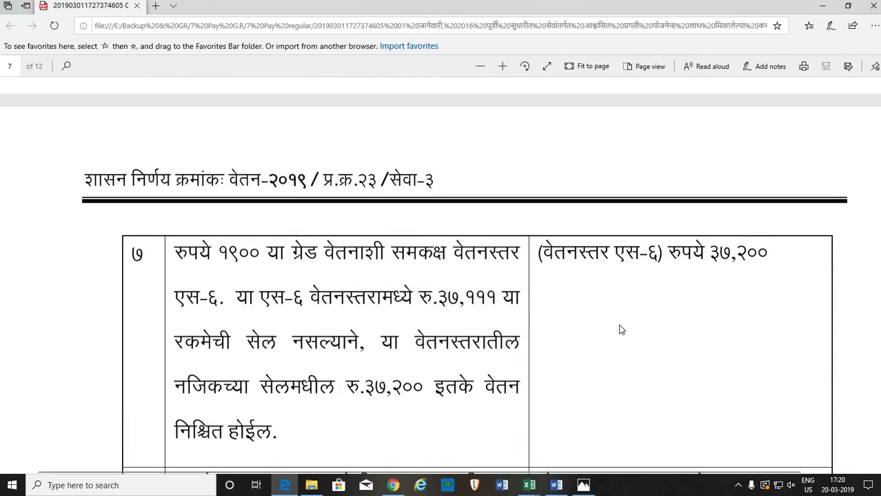
pyautogui.scroll(-6, 621, 329)
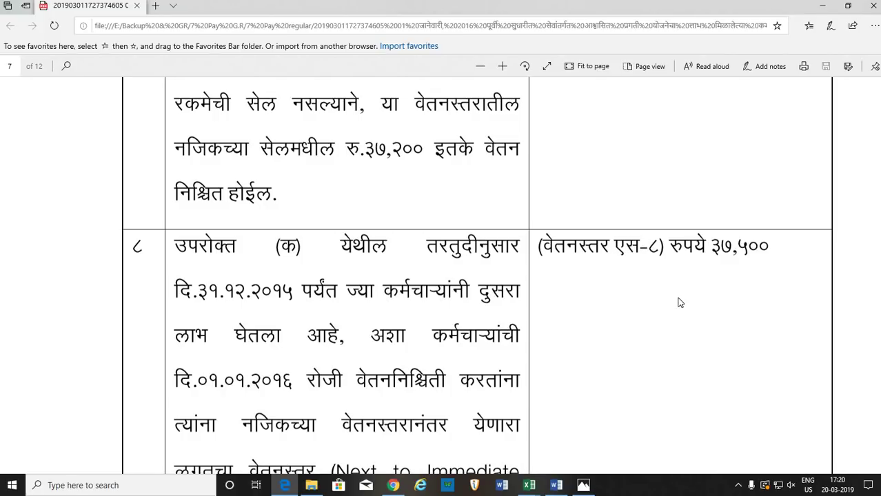
pyautogui.scroll(4, 353, 314)
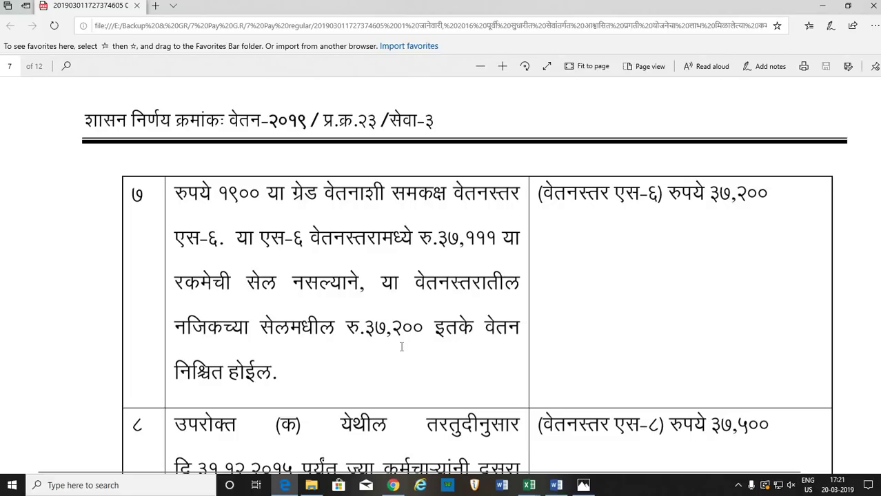
# - Read the row 8 explanation of the next-to-immediate-next pay level on page 7, then the row 9 increment dates and amounts
pyautogui.scroll(-5, 401, 347)
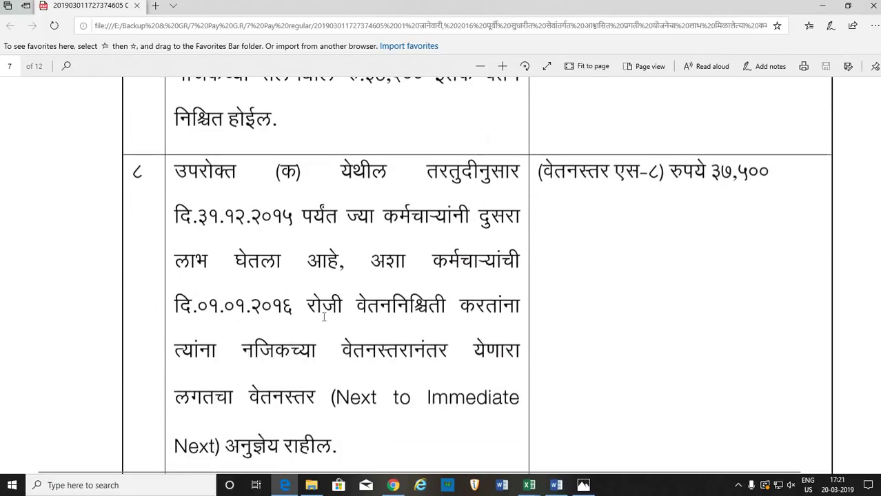
pyautogui.scroll(-1, 351, 352)
pyautogui.scroll(-1, 379, 382)
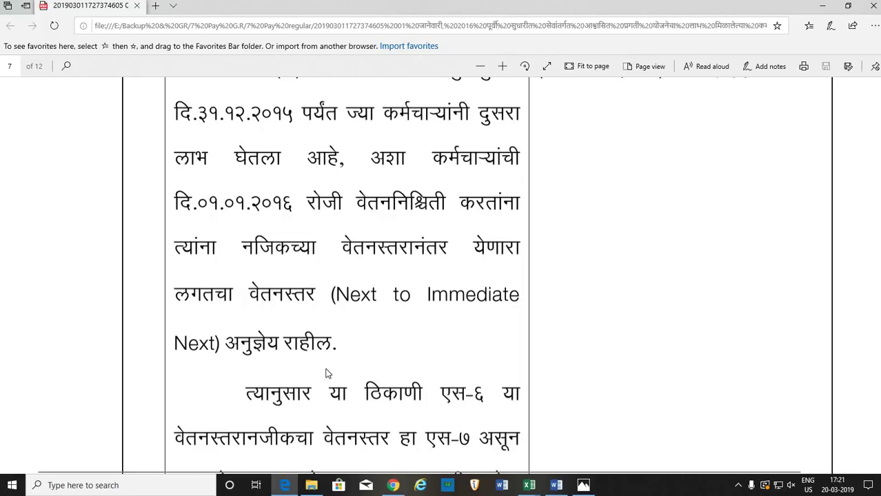
pyautogui.scroll(-1, 326, 373)
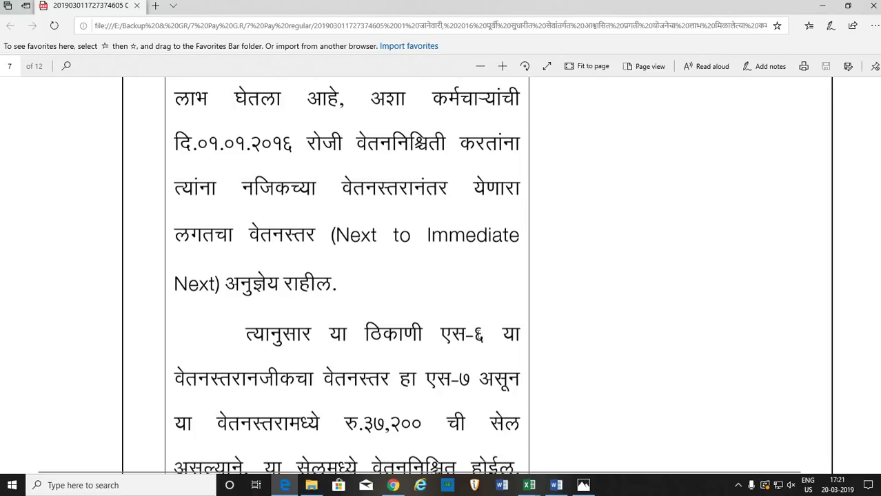
pyautogui.scroll(-1, 482, 281)
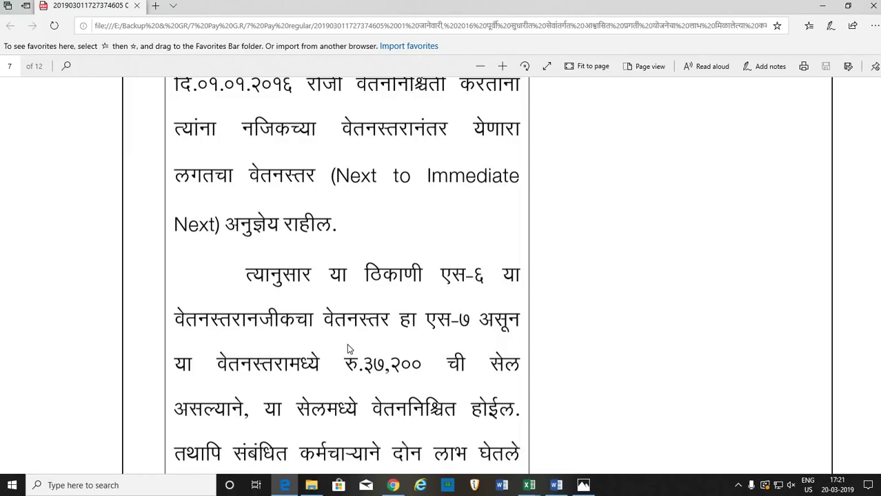
pyautogui.scroll(-3, 307, 309)
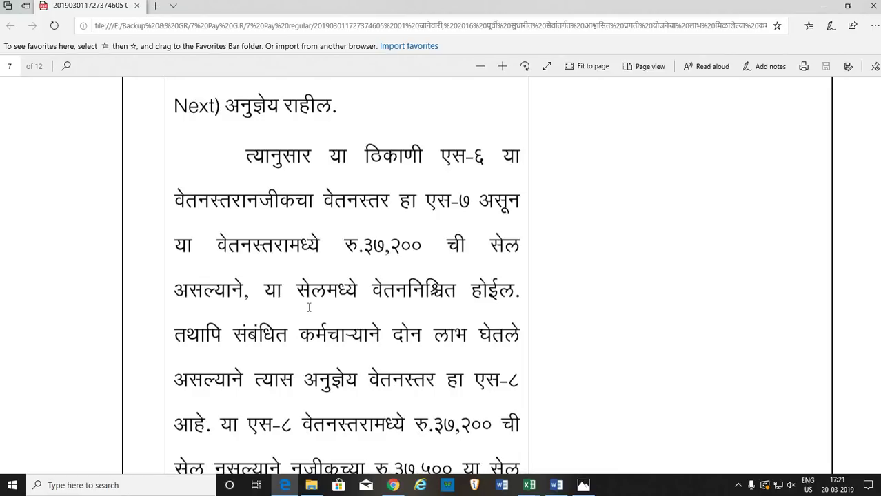
pyautogui.scroll(-2, 348, 357)
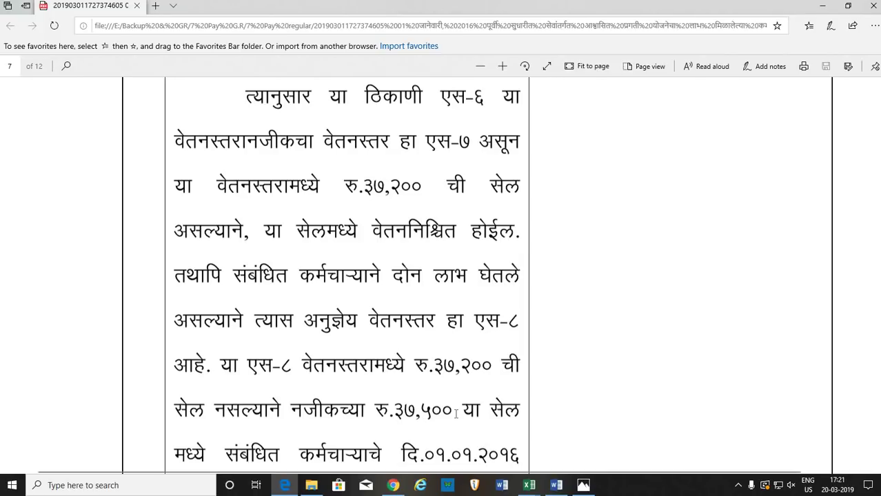
pyautogui.moveTo(422, 422); pyautogui.dragTo(415, 421)
pyautogui.scroll(-4, 420, 414)
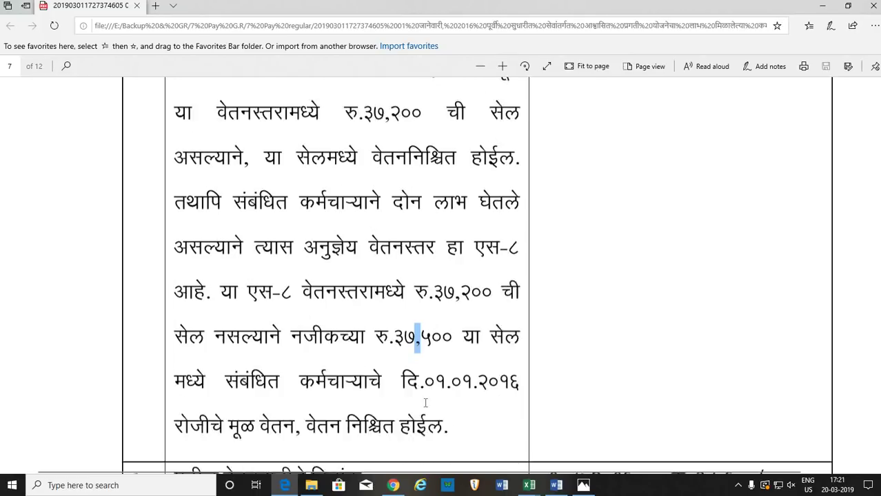
pyautogui.click(605, 263)
pyautogui.scroll(10, 600, 269)
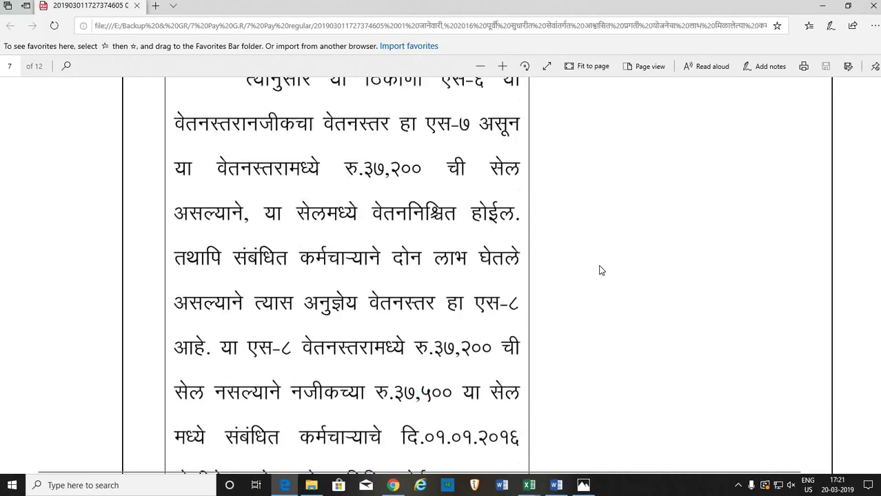
pyautogui.scroll(-12, 541, 372)
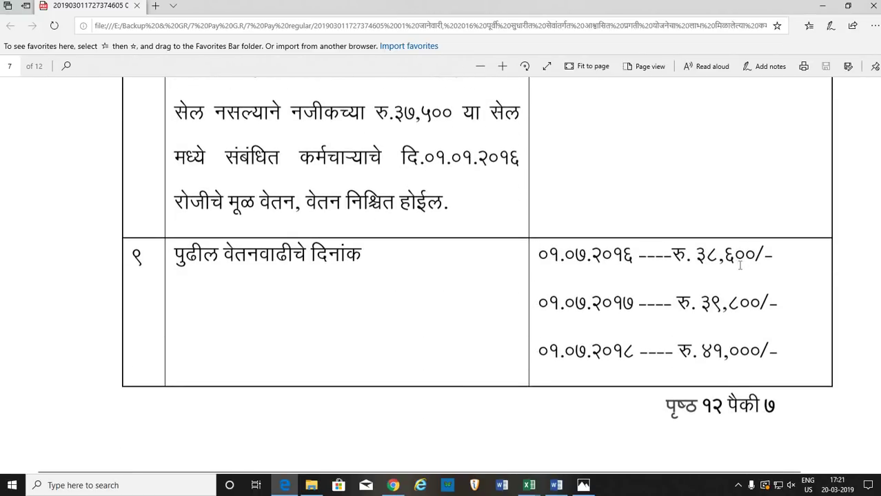
# - Switch back to Excel and check the increment table in rows 38 to 41 for pay levels, cell numbers and yearly pay amounts
pyautogui.click(556, 485)
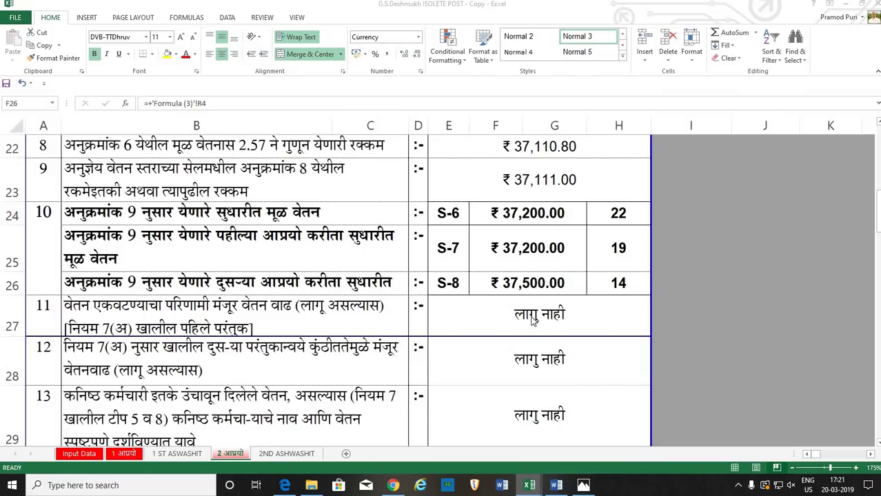
pyautogui.click(555, 426)
pyautogui.scroll(-5, 521, 284)
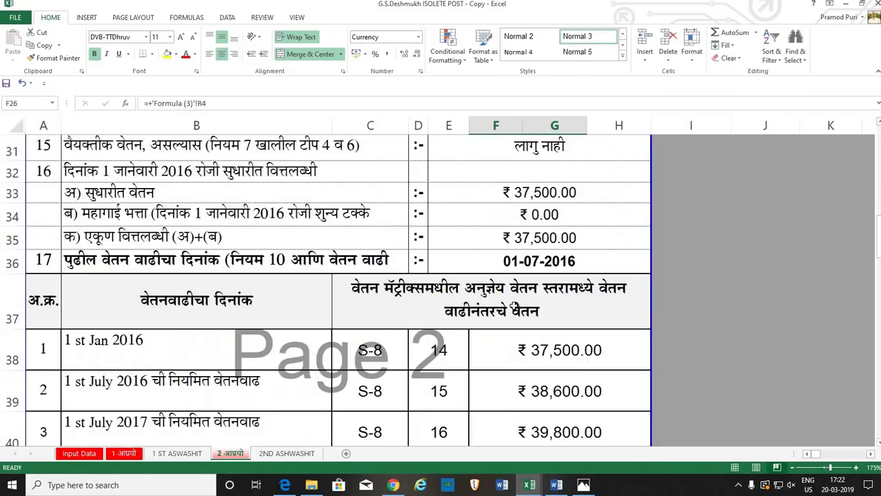
pyautogui.click(564, 214)
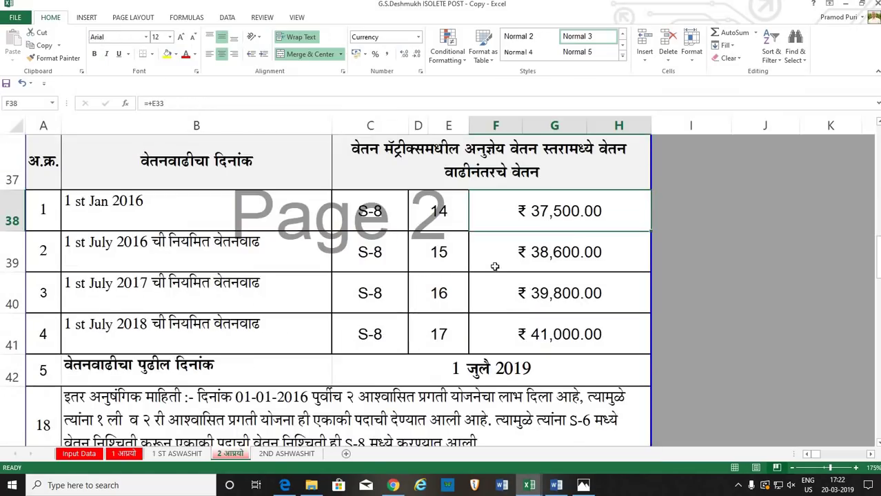
pyautogui.click(563, 254)
pyautogui.click(557, 295)
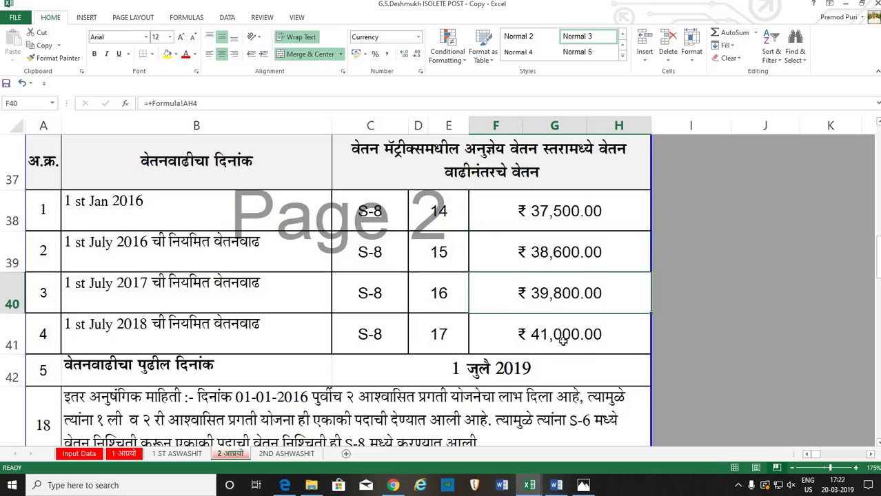
pyautogui.click(566, 336)
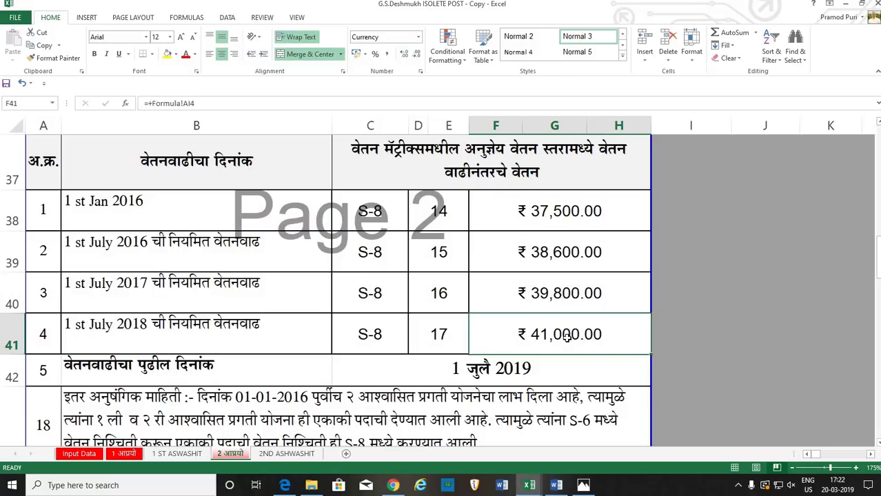
pyautogui.click(422, 339)
pyautogui.click(389, 336)
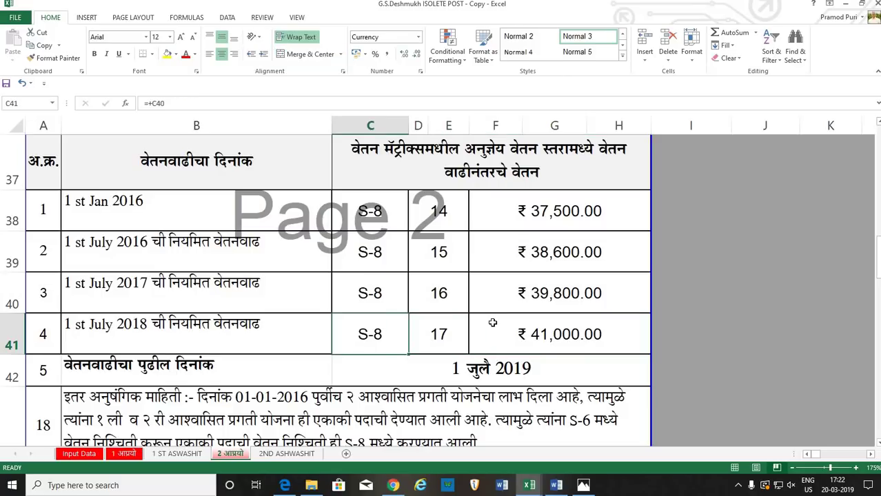
pyautogui.click(468, 312)
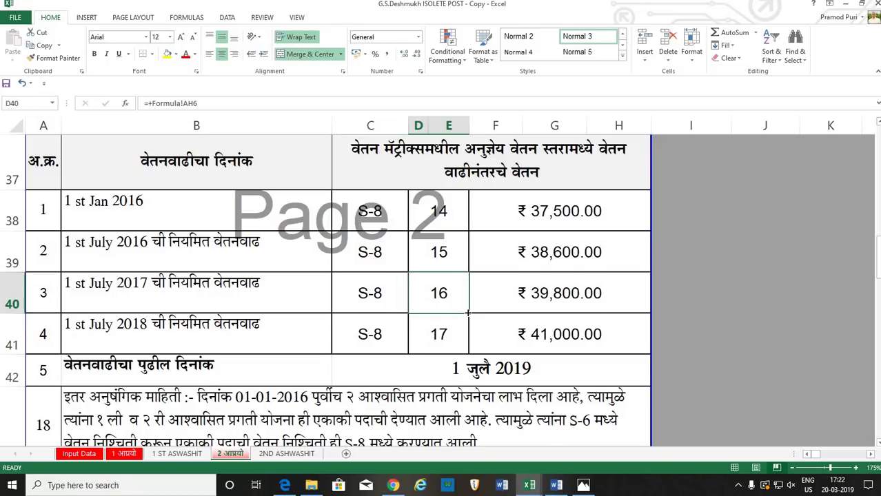
# - Return to the start of the annexure sheet and leave this workbook for MASTER OF ISOLETE POST AKAKI 17-03-2019
pyautogui.scroll(4, 467, 313)
pyautogui.scroll(4, 467, 313)
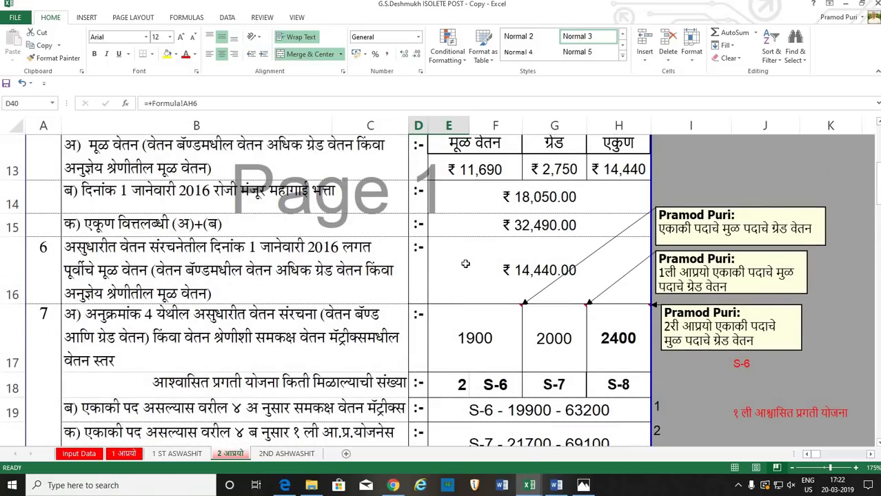
pyautogui.click(367, 282)
pyautogui.scroll(4, 367, 283)
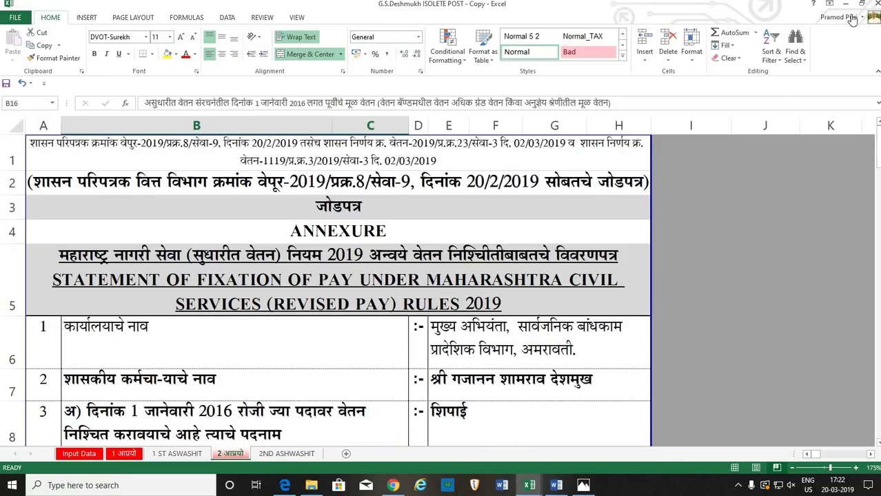
pyautogui.hotkey('alt', 'F4')
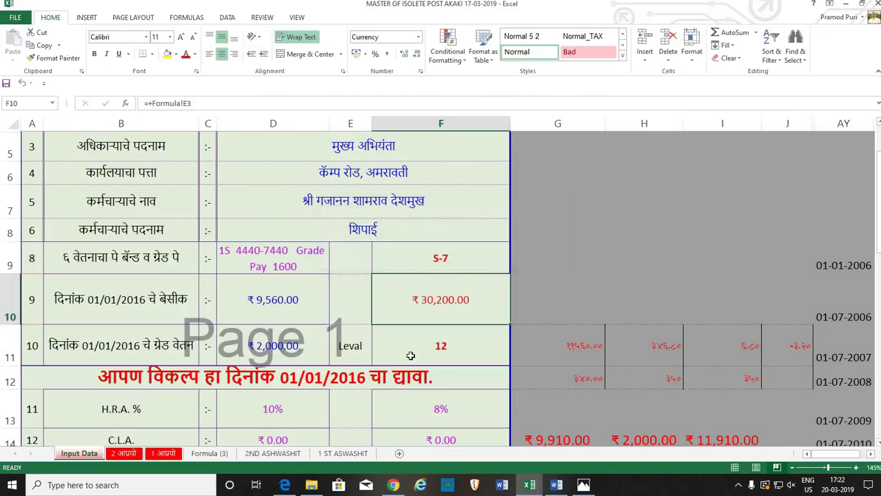
# - Review the Input Data entries for the employee's name, sixth pay band, basic pay, grade pay and allowances
pyautogui.click(259, 315)
pyautogui.scroll(2, 330, 289)
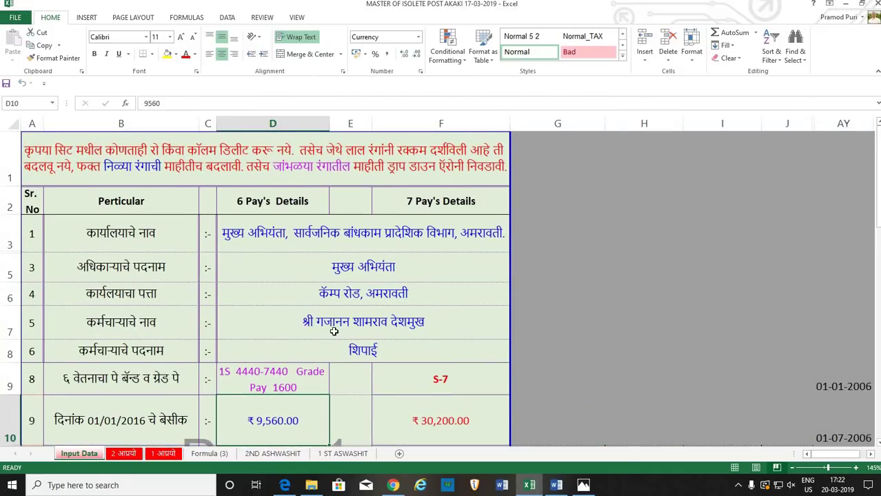
pyautogui.click(333, 329)
pyautogui.scroll(-1, 321, 229)
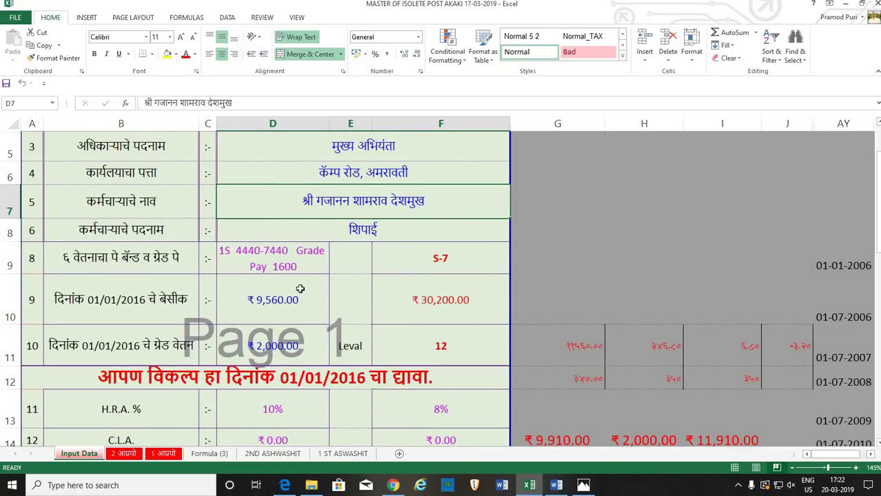
pyautogui.click(294, 267)
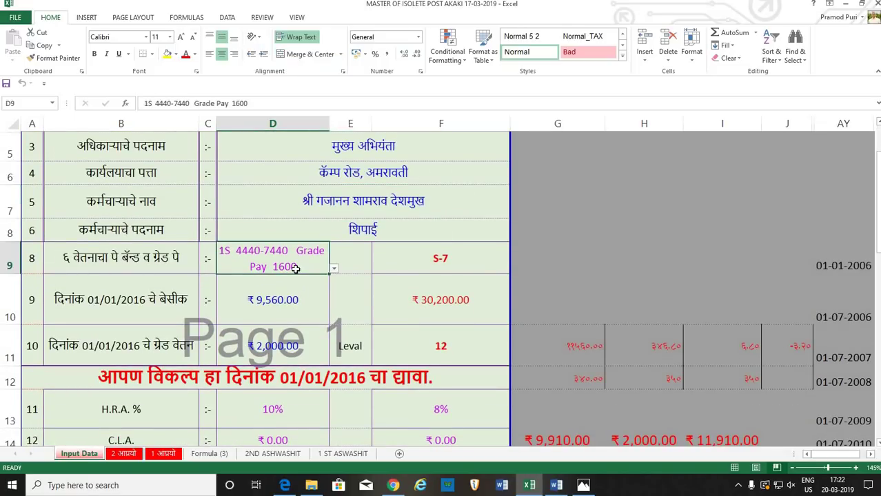
pyautogui.click(295, 307)
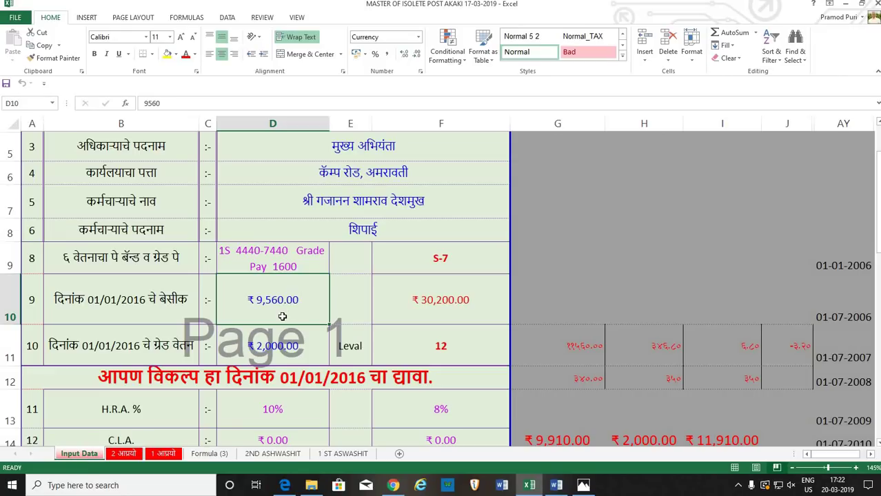
pyautogui.click(287, 351)
pyautogui.scroll(-3, 287, 357)
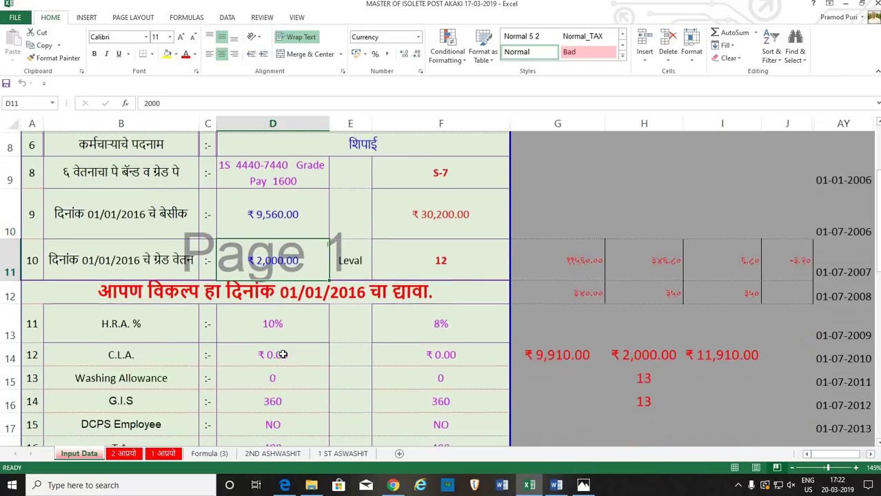
# - Open the 1 आप्रयो sheet and examine the pay band in E10, the grade pay breakdown in E11 and the pay figures below
pyautogui.click(166, 453)
pyautogui.scroll(-2, 233, 356)
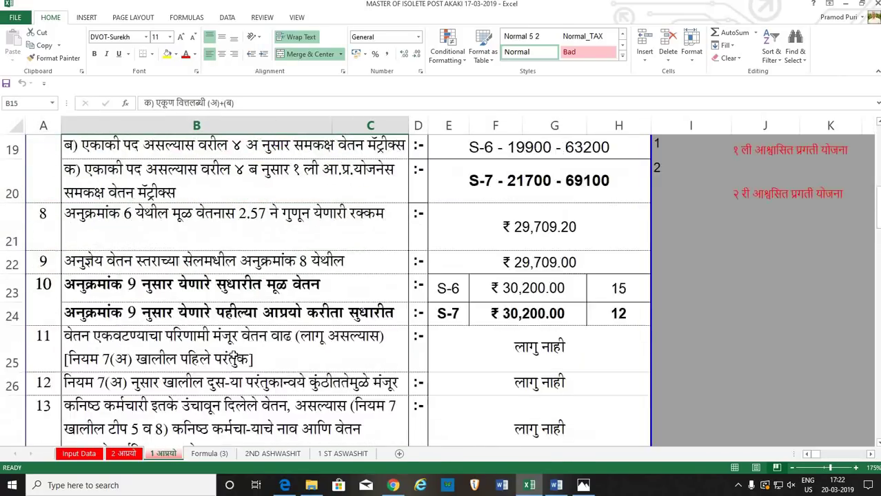
pyautogui.scroll(2, 234, 357)
pyautogui.scroll(3, 234, 357)
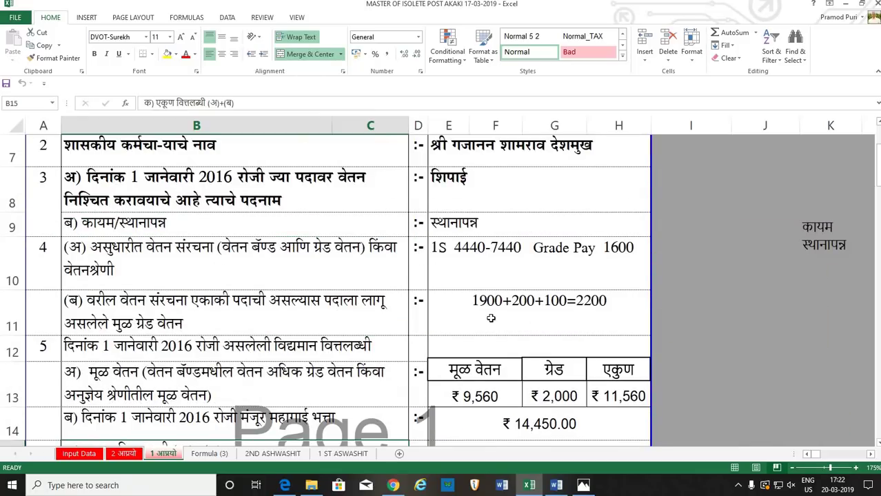
pyautogui.click(604, 306)
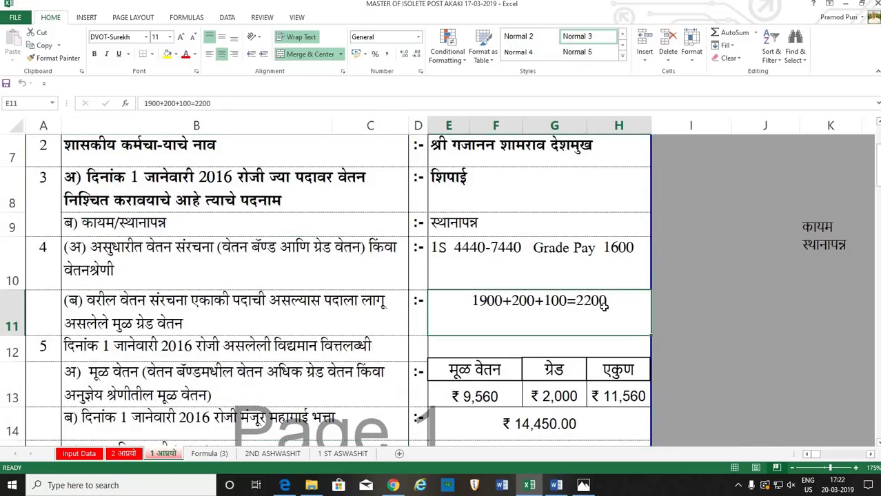
pyautogui.scroll(-3, 537, 310)
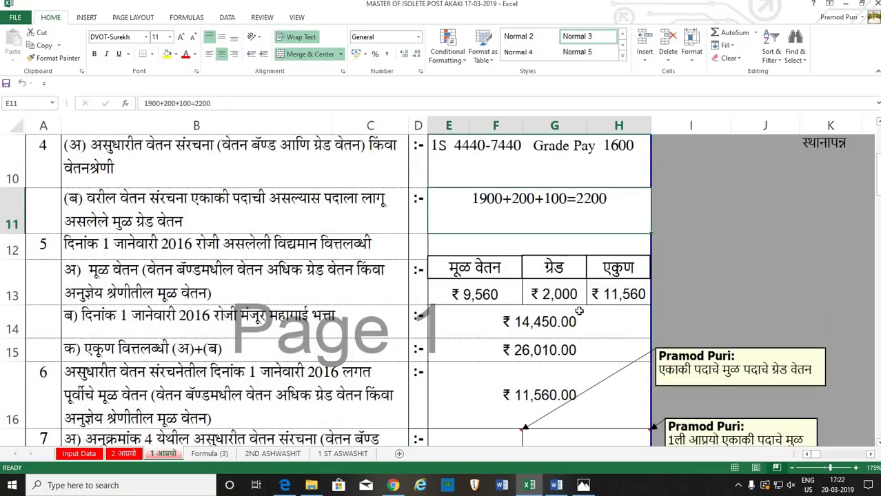
pyautogui.scroll(3, 494, 315)
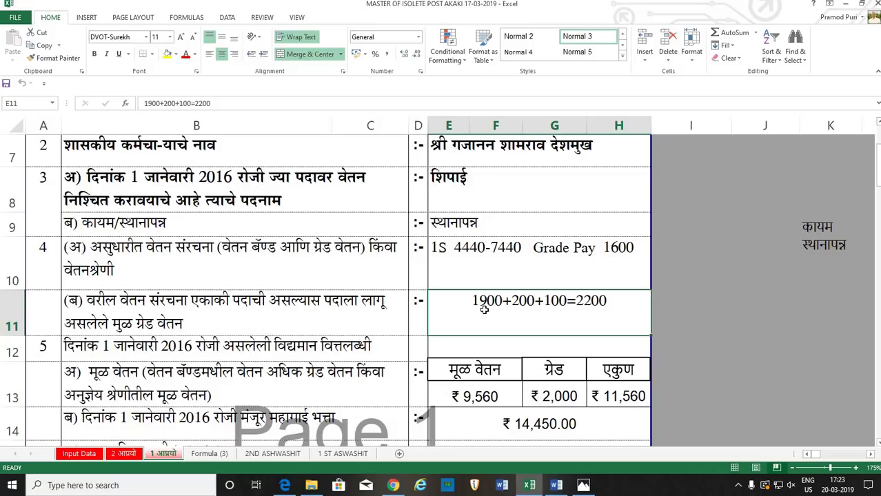
pyautogui.click(591, 260)
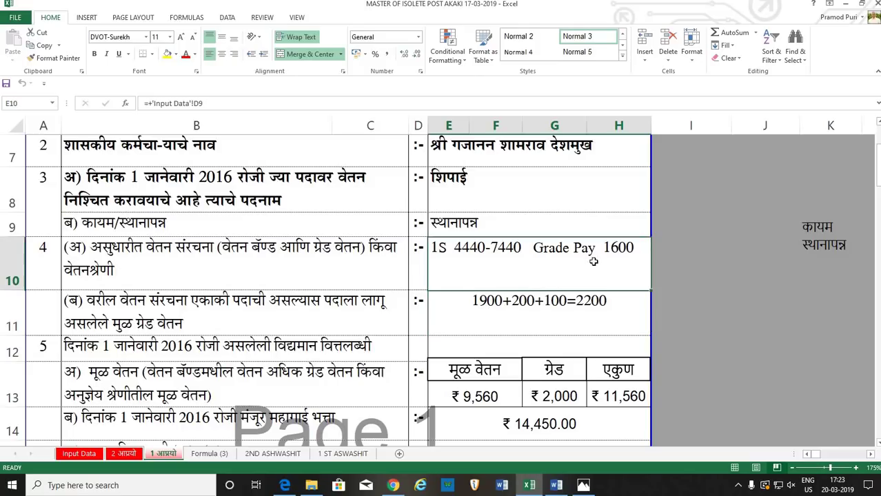
# - Check the isolated-post grade pay breakdown in E11, and set the existing grade pay in G13 to 2,200
pyautogui.click(566, 315)
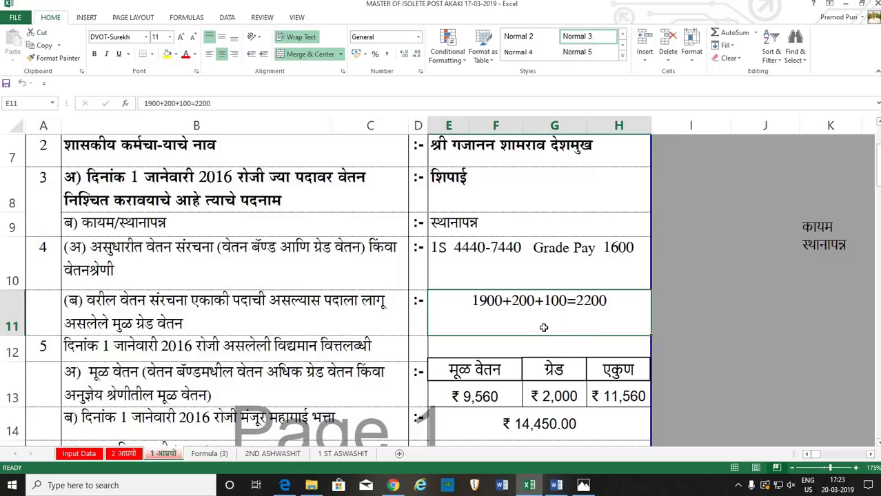
pyautogui.scroll(-1, 546, 366)
pyautogui.scroll(-1, 545, 367)
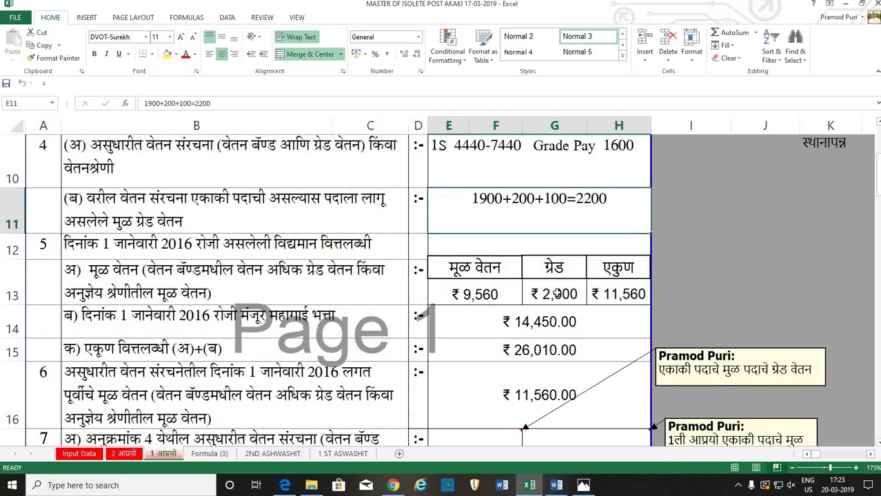
pyautogui.click(481, 294)
pyautogui.click(574, 294)
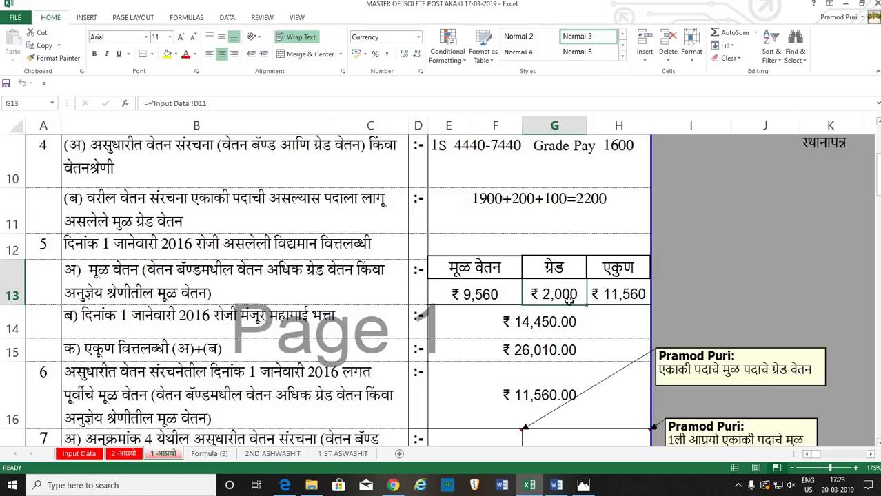
pyautogui.write('2')
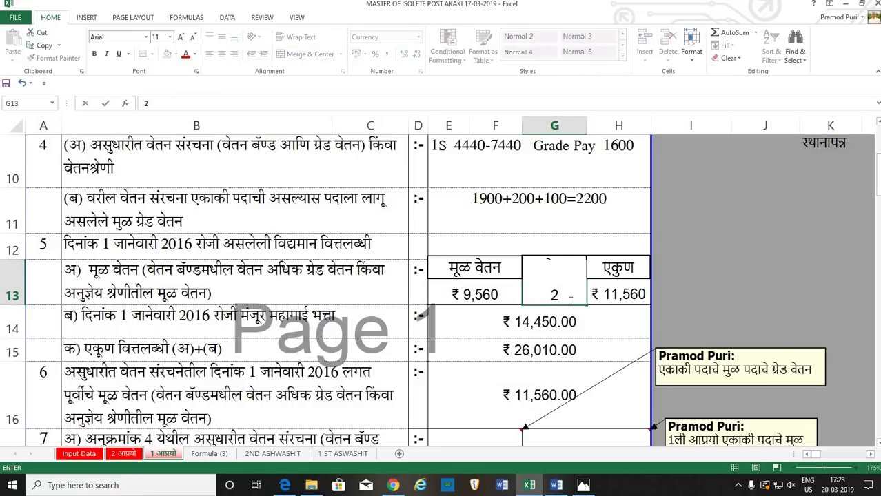
pyautogui.write(',200')
pyautogui.press('Return')
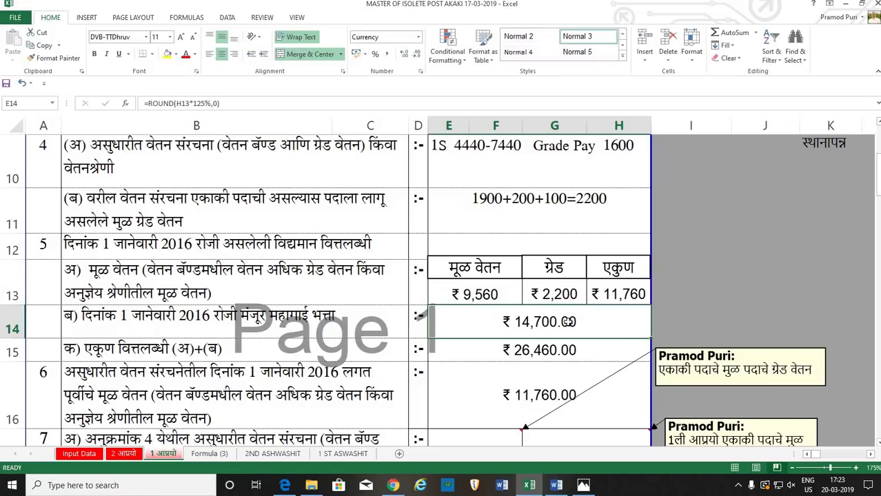
# - Set the grade pay in E17, used for the pay matrix level in item 7, to 1600
pyautogui.scroll(-2, 545, 392)
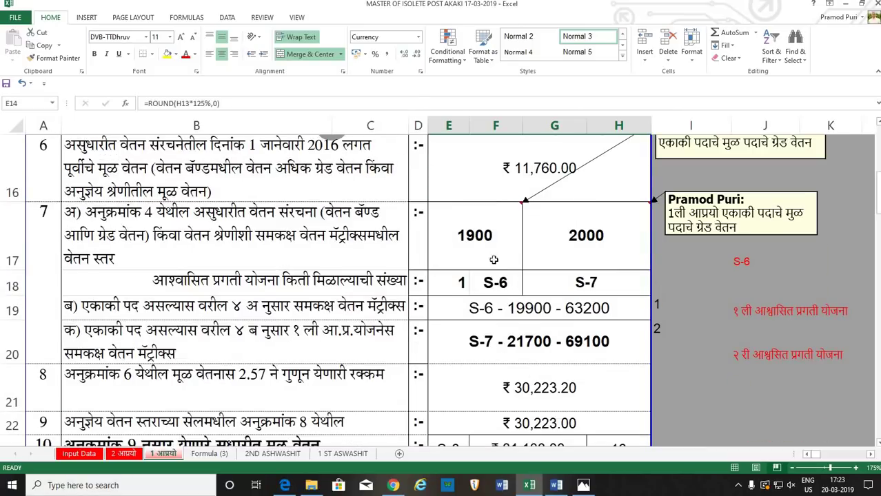
pyautogui.click(495, 281)
pyautogui.click(488, 250)
pyautogui.write('1600')
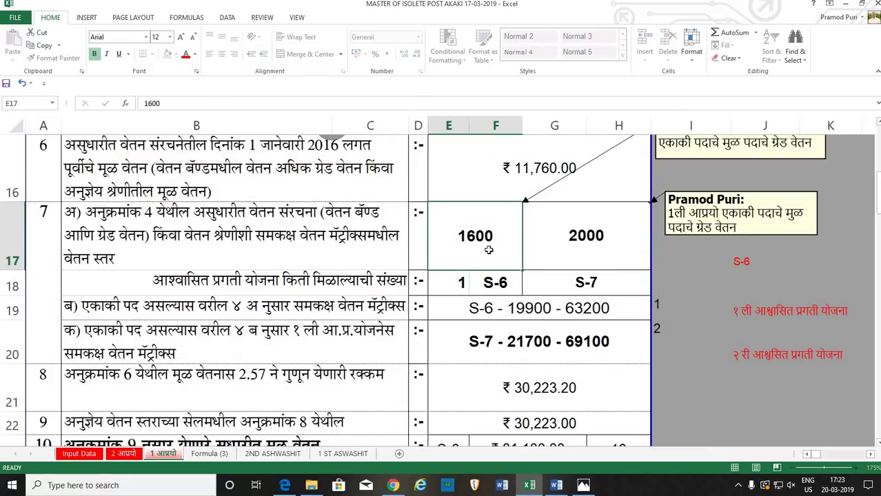
pyautogui.press('Return')
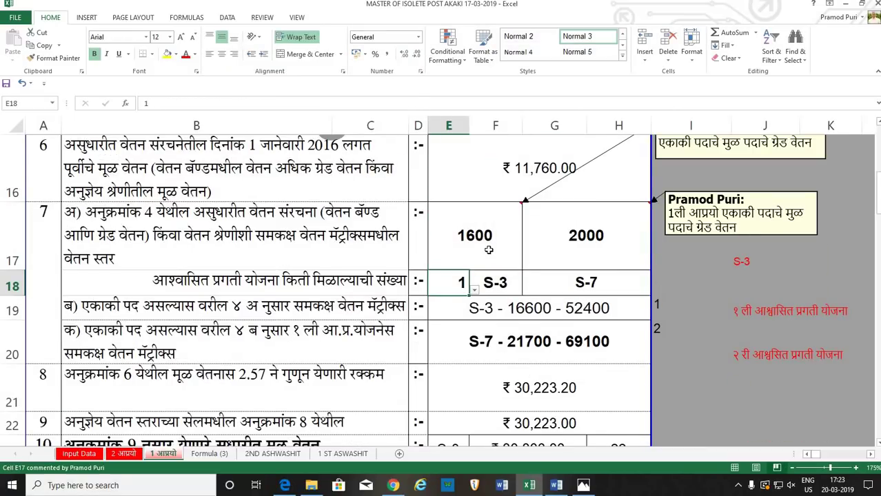
# - Set the first-benefit grade pay in G17 to 1700
pyautogui.click(488, 251)
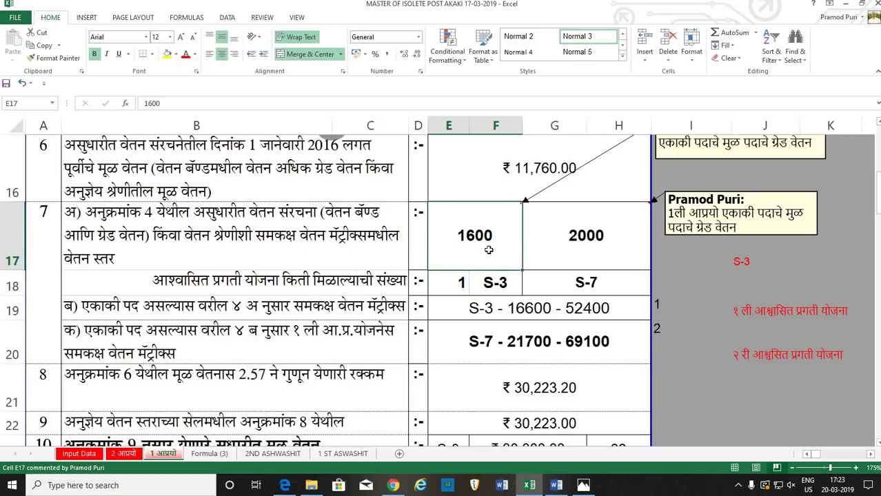
pyautogui.click(630, 241)
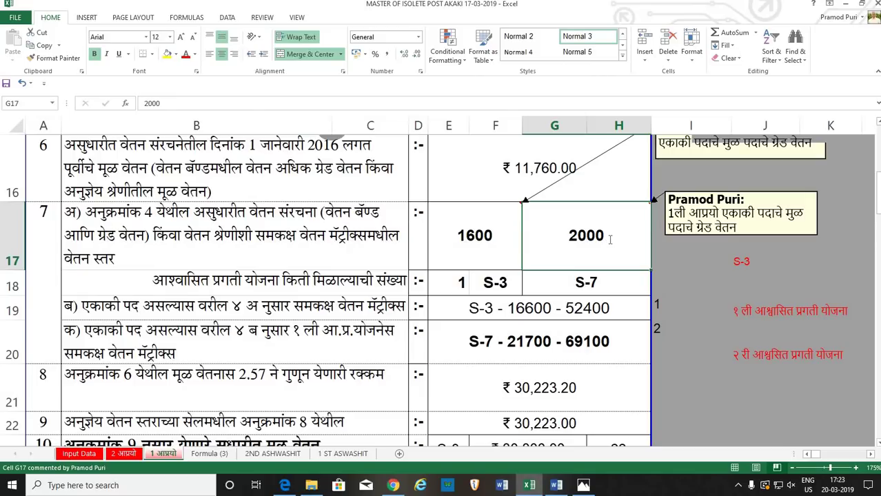
pyautogui.write('1700')
pyautogui.press('Return')
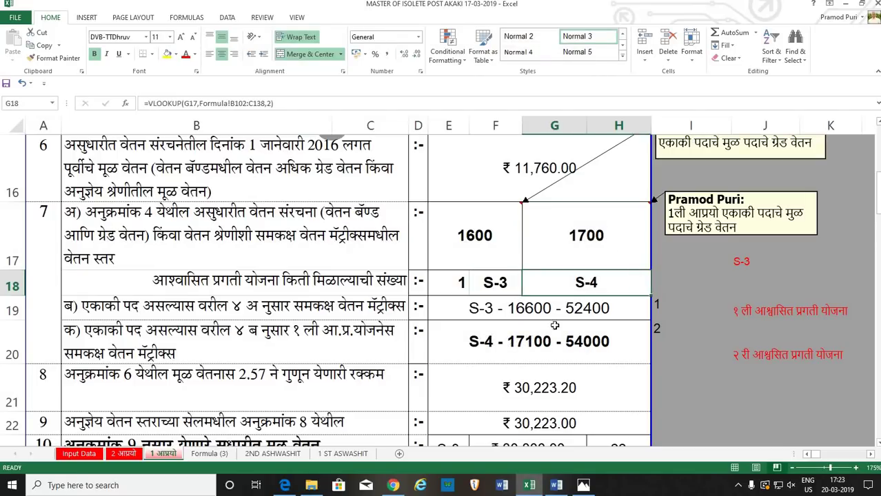
# - Examine the 2.57 multiplication in E21, the revised basic pay in rows 23 and 24, and the revised emoluments below
pyautogui.click(545, 388)
pyautogui.scroll(-2, 544, 365)
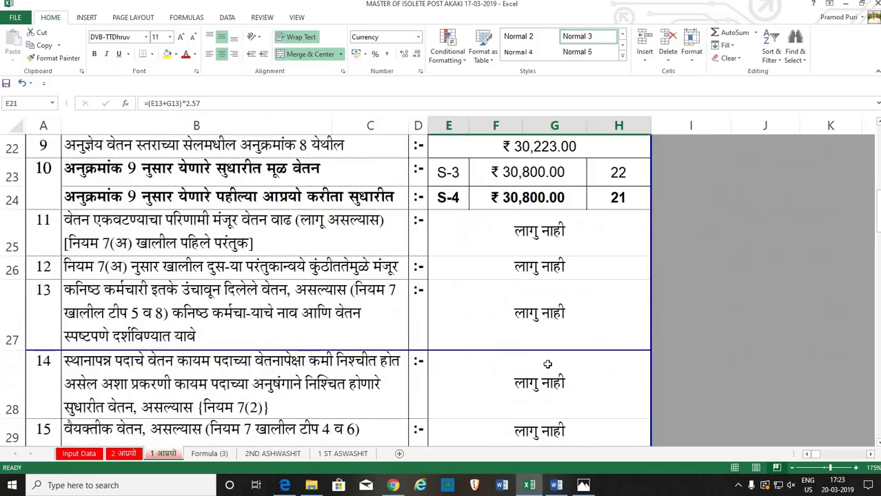
pyautogui.scroll(2, 546, 359)
pyautogui.scroll(-4, 569, 372)
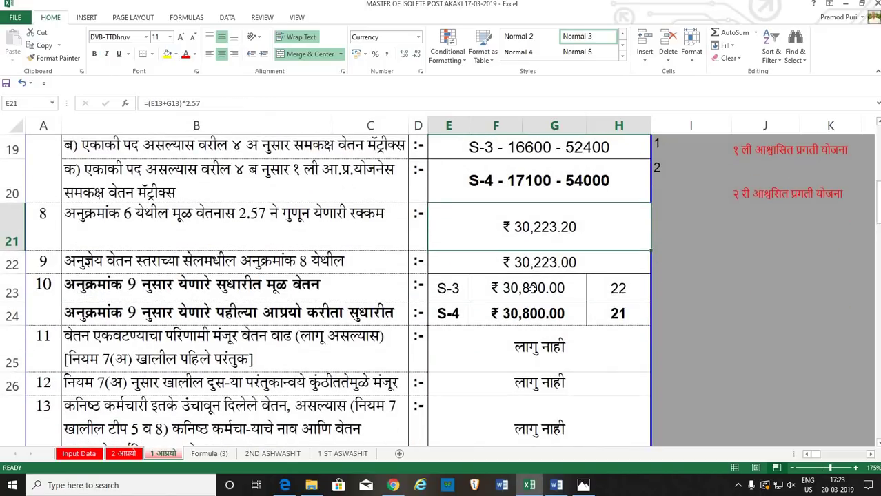
pyautogui.click(558, 295)
pyautogui.click(541, 313)
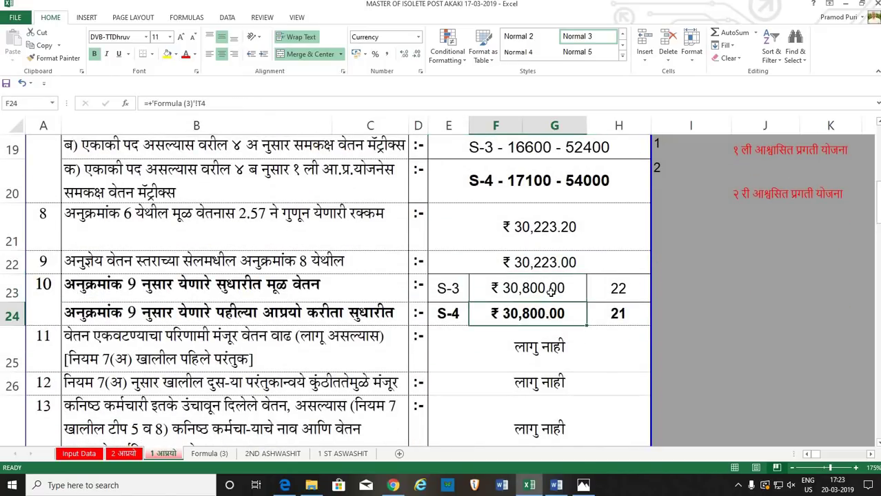
pyautogui.scroll(-4, 545, 331)
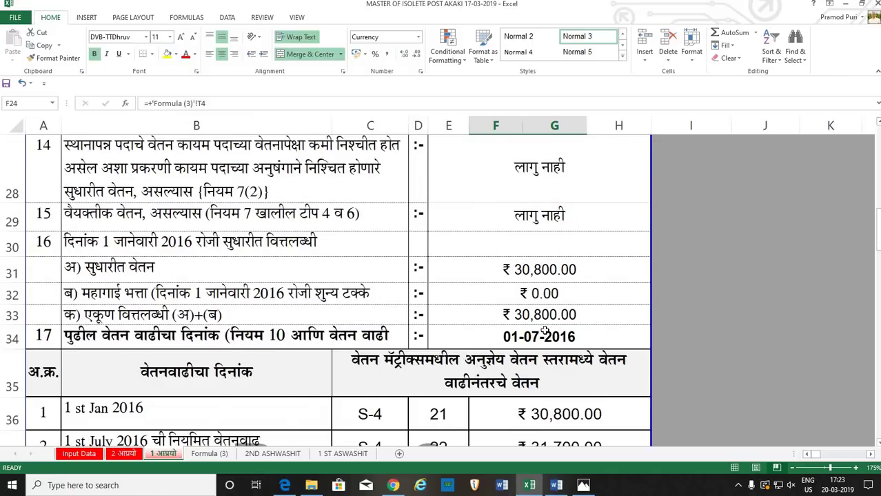